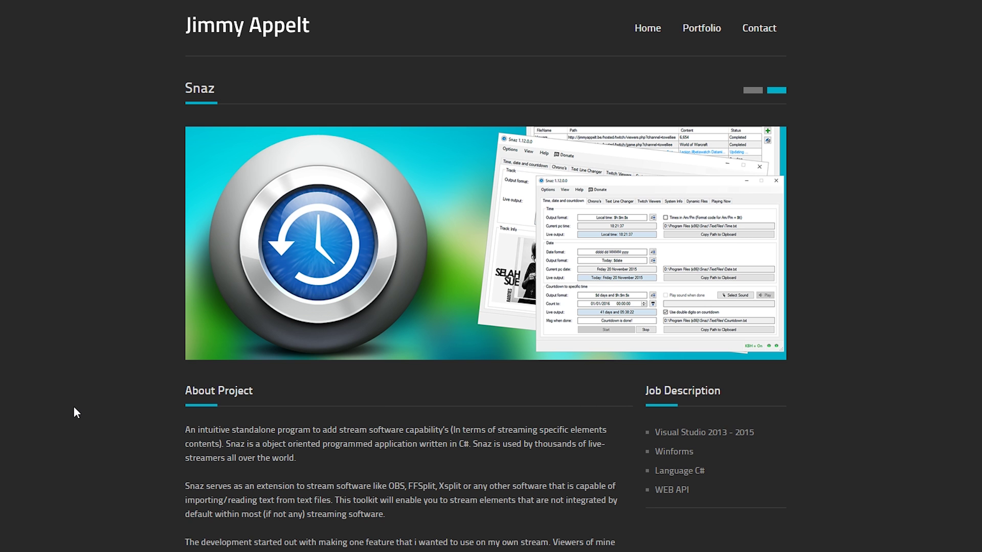
{"action": "left_click", "coordinate": [164, 8]}
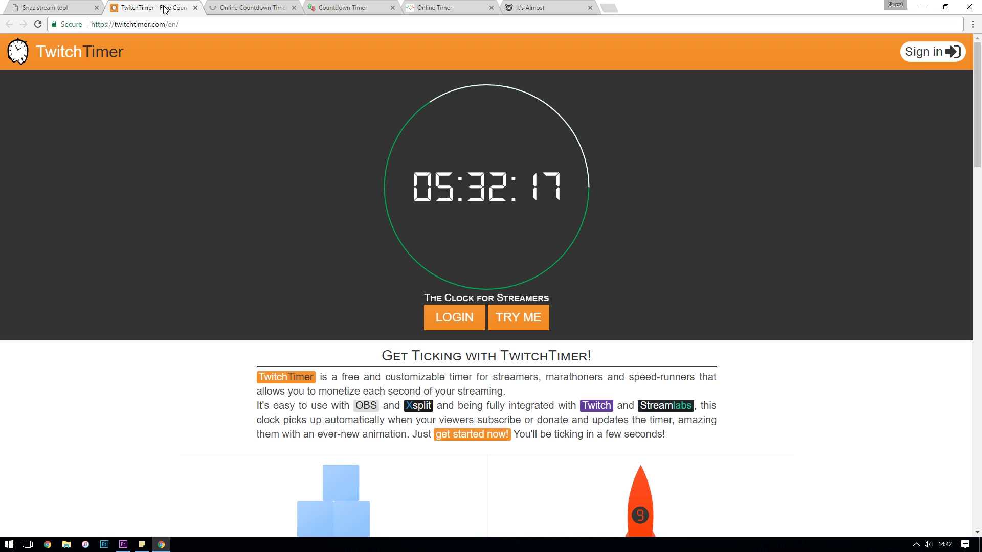
{"action": "left_click", "coordinate": [261, 10]}
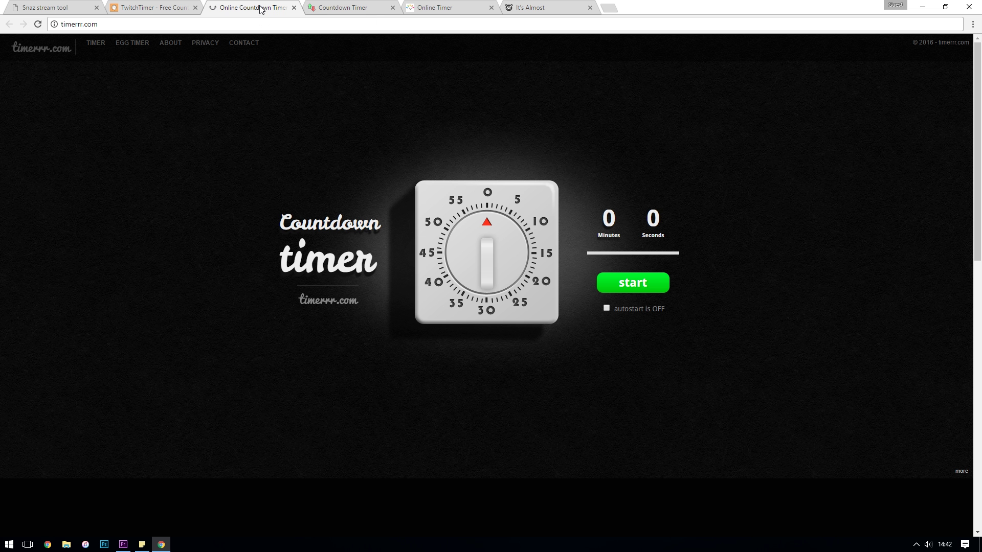
{"action": "left_click", "coordinate": [350, 9]}
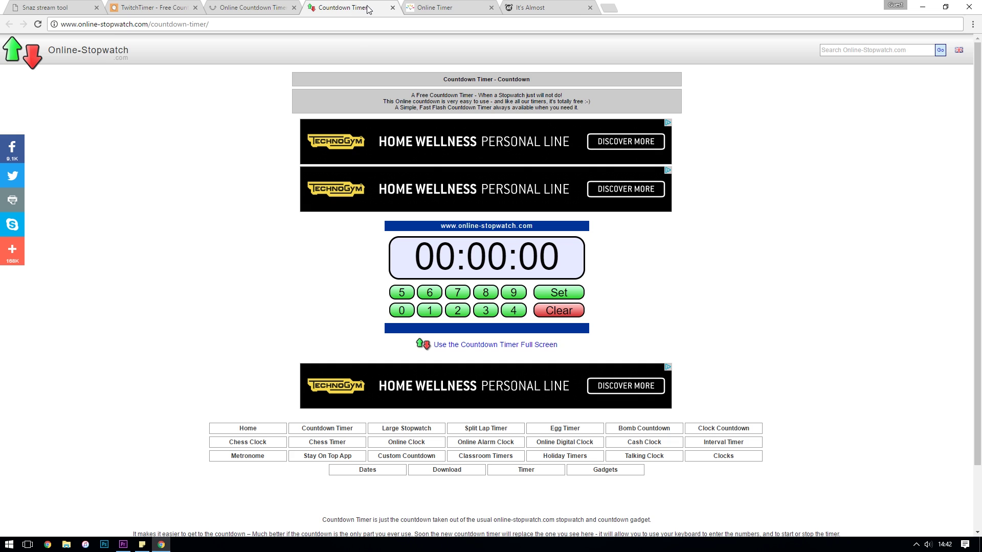
{"action": "left_click", "coordinate": [457, 10]}
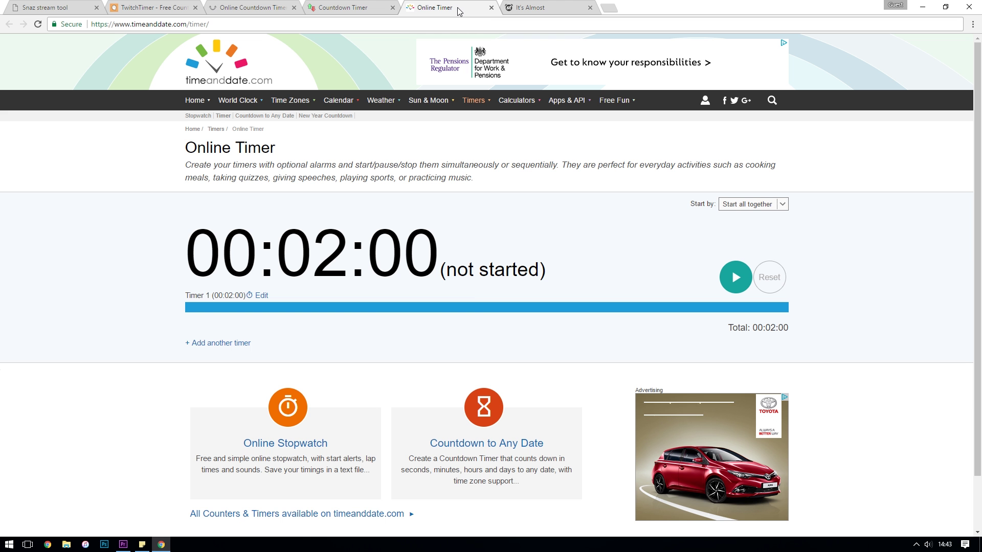
{"action": "left_click", "coordinate": [550, 9]}
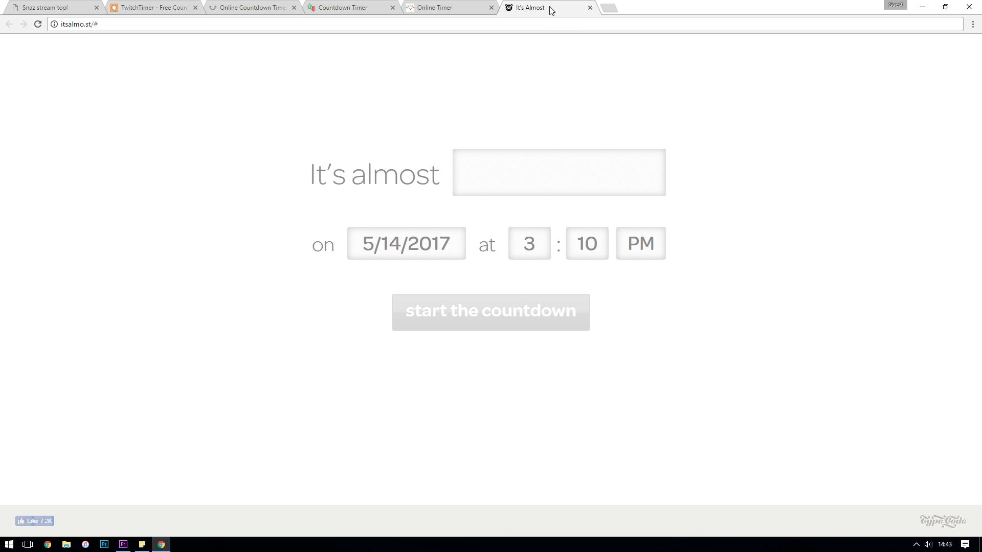
{"action": "left_click", "coordinate": [58, 10]}
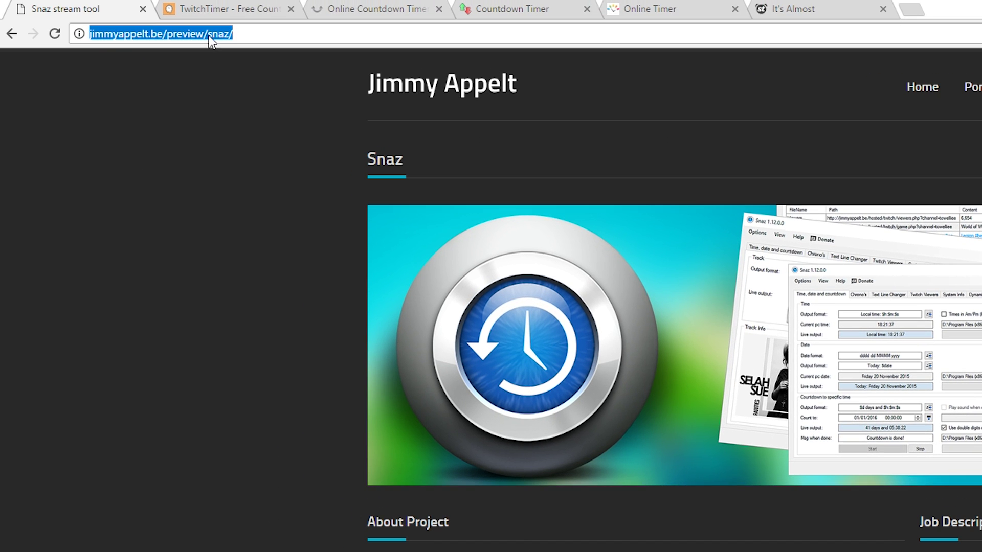
- Download the Snaz installer from the Snaz web page
{"action": "left_click", "coordinate": [260, 35]}
{"action": "scroll", "coordinate": [294, 236], "scroll_direction": "down", "scroll_amount": 8}
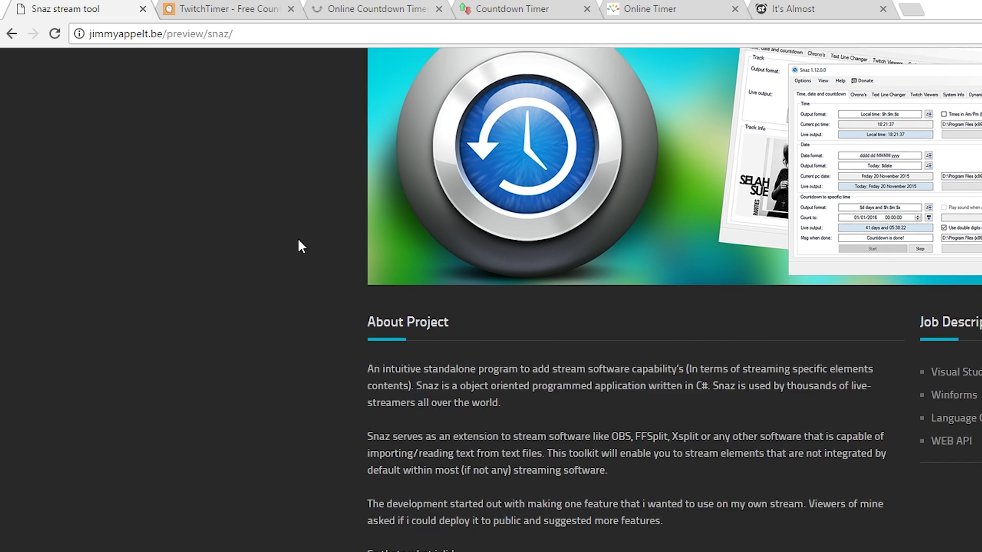
{"action": "left_click", "coordinate": [410, 436]}
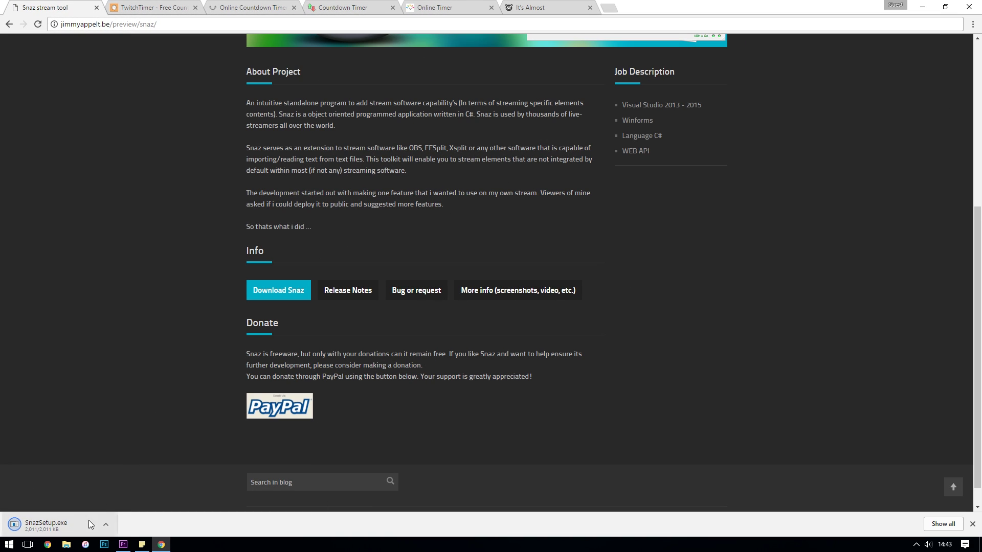
- Run SnazSetup.exe with the default language, folders and shortcuts, then install and launch Snaz
{"action": "left_click", "coordinate": [88, 519]}
{"action": "left_click", "coordinate": [524, 283]}
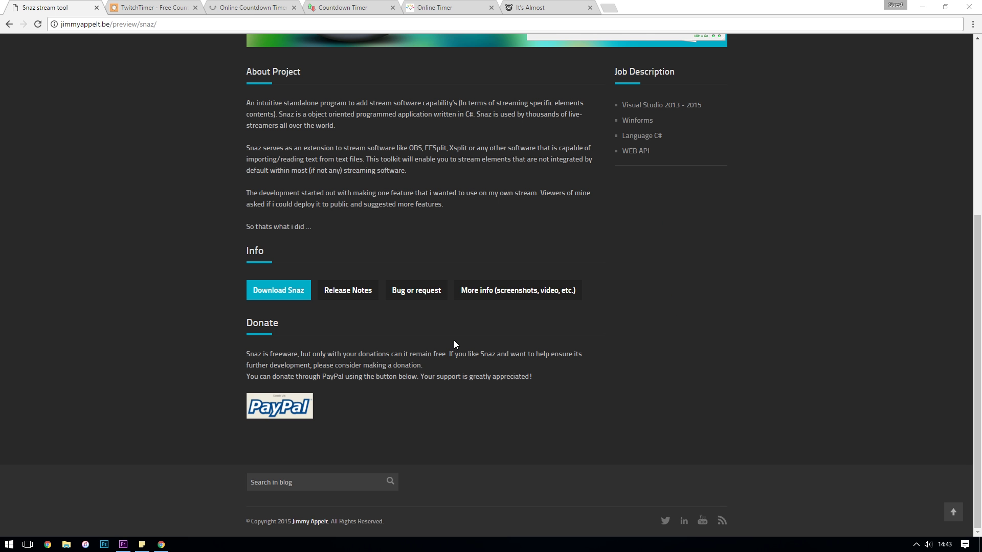
{"action": "left_click", "coordinate": [508, 296]}
{"action": "left_click", "coordinate": [545, 354]}
{"action": "left_click", "coordinate": [518, 320]}
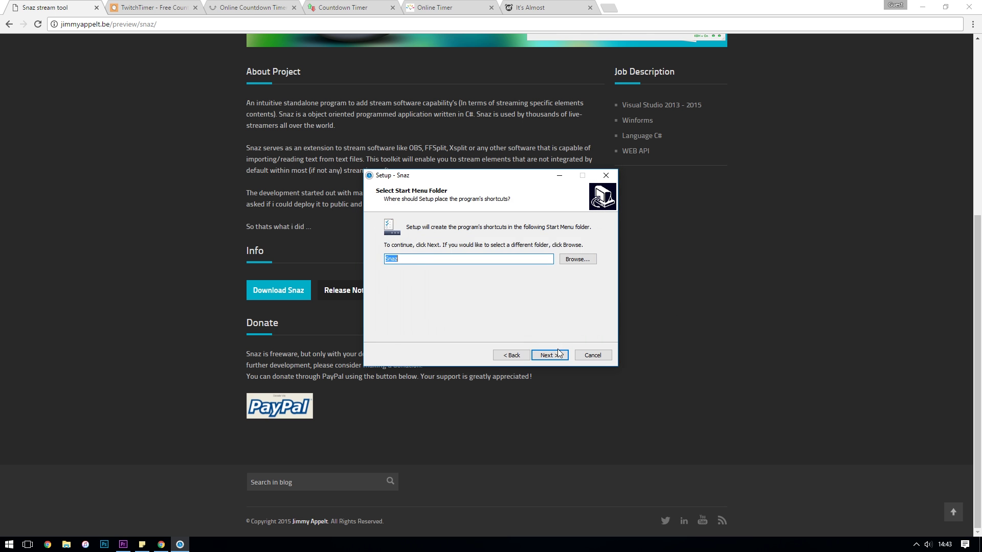
{"action": "left_click", "coordinate": [550, 355]}
{"action": "left_click", "coordinate": [559, 358]}
{"action": "left_click", "coordinate": [549, 354]}
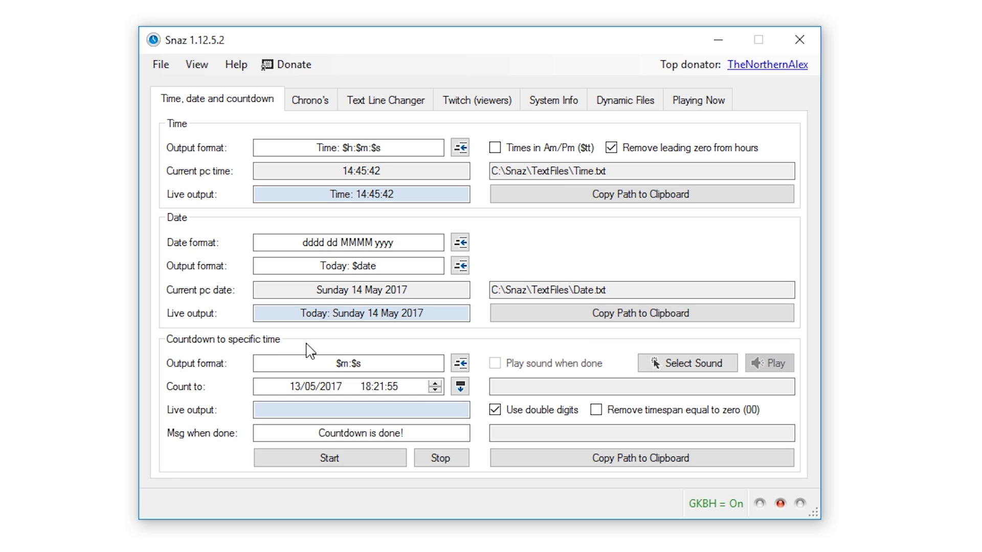
- Reset the countdown output format to its default
{"action": "mouse_move", "coordinate": [317, 362]}
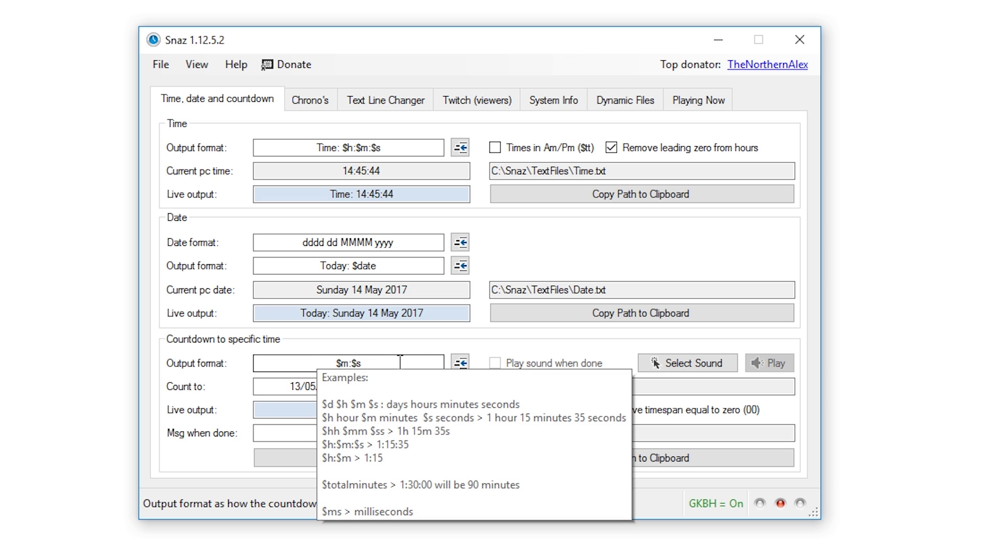
{"action": "left_click", "coordinate": [461, 364]}
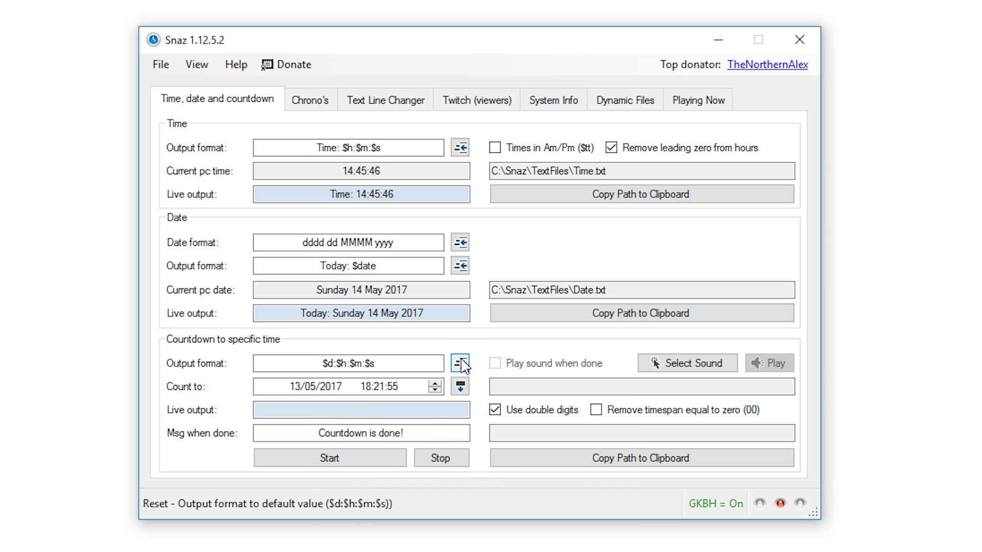
{"action": "left_click", "coordinate": [322, 361]}
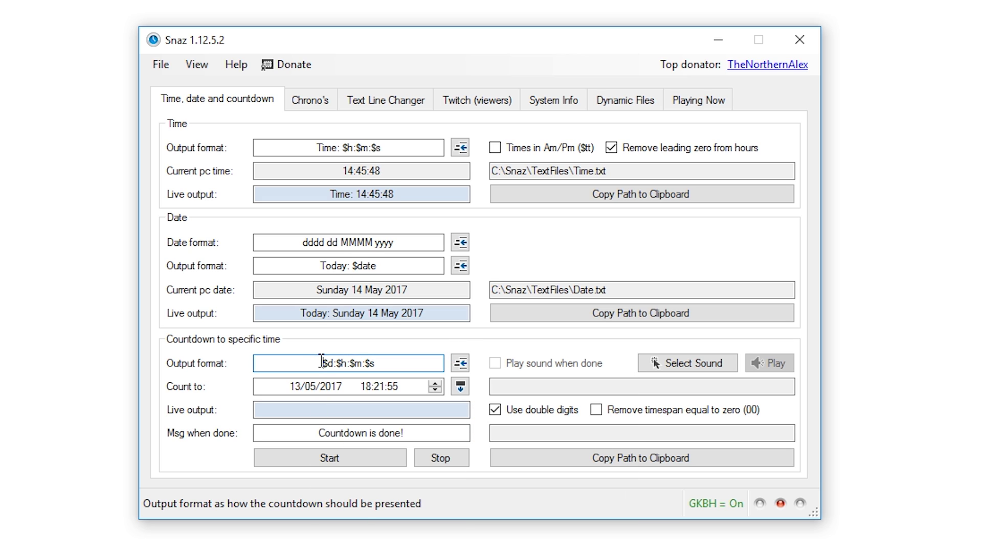
{"action": "left_click_drag", "start_coordinate": [322, 361], "coordinate": [378, 364]}
{"action": "left_click", "coordinate": [387, 363]}
- Delete '$d:$h:' and remove the trial 'Live in:' prefix so the format reads $m:$s
{"action": "left_click_drag", "start_coordinate": [322, 364], "coordinate": [350, 367]}
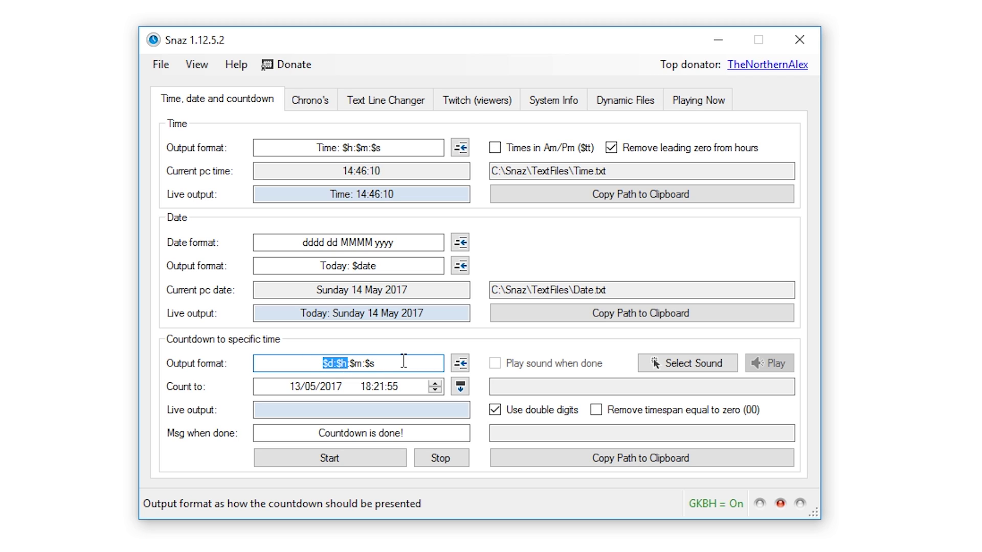
{"action": "key", "text": "BackSpace"}
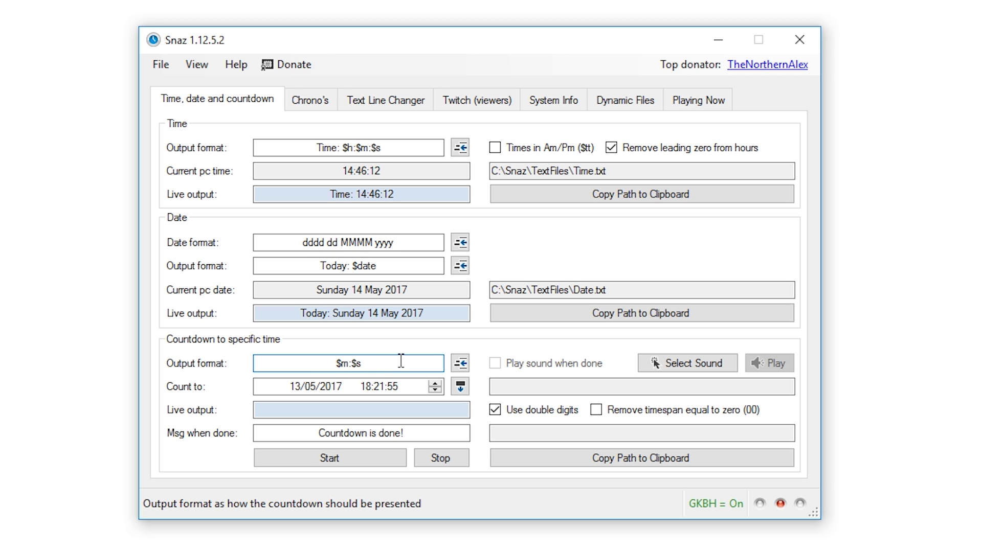
{"action": "left_click_drag", "start_coordinate": [333, 364], "coordinate": [378, 364]}
{"action": "left_click", "coordinate": [378, 364]}
{"action": "left_click", "coordinate": [326, 362]}
{"action": "type", "text": "Live in:"}
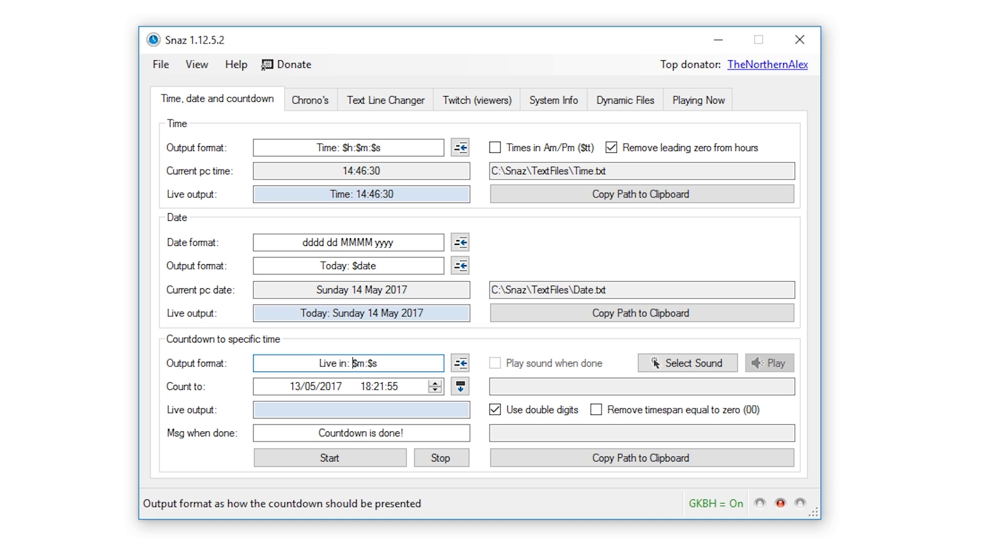
{"action": "key", "text": "BackSpace"}
{"action": "key", "text": "BackSpace"}
{"action": "key", "text": "BackSpace"}
{"action": "key", "text": "BackSpace"}
{"action": "key", "text": "BackSpace"}
{"action": "key", "text": "BackSpace"}
{"action": "key", "text": "BackSpace"}
{"action": "key", "text": "BackSpace"}
{"action": "key", "text": "BackSpace"}
- Set the countdown target to now, then change its minutes to 55 (14/05/2017 14:55:37)
{"action": "left_click", "coordinate": [460, 387]}
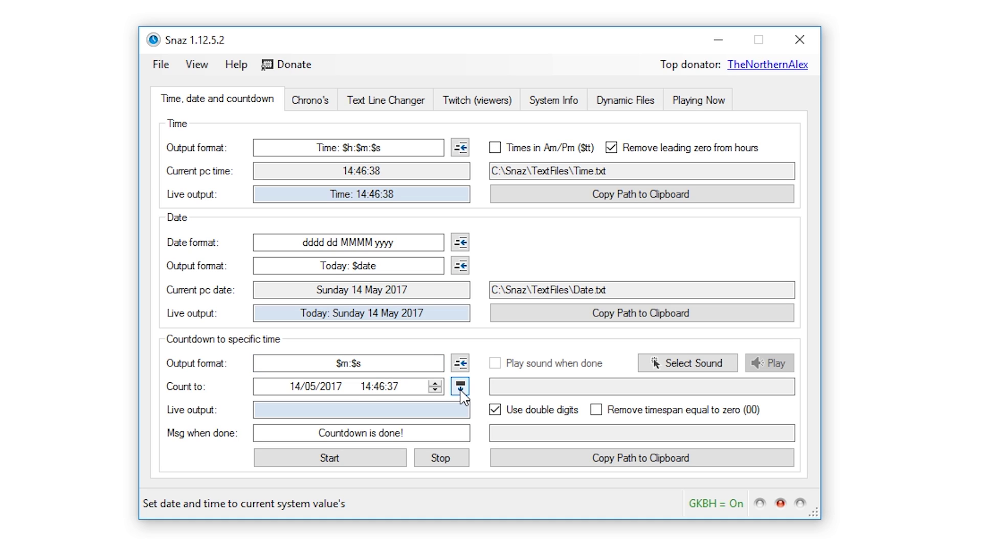
{"action": "left_click", "coordinate": [384, 387]}
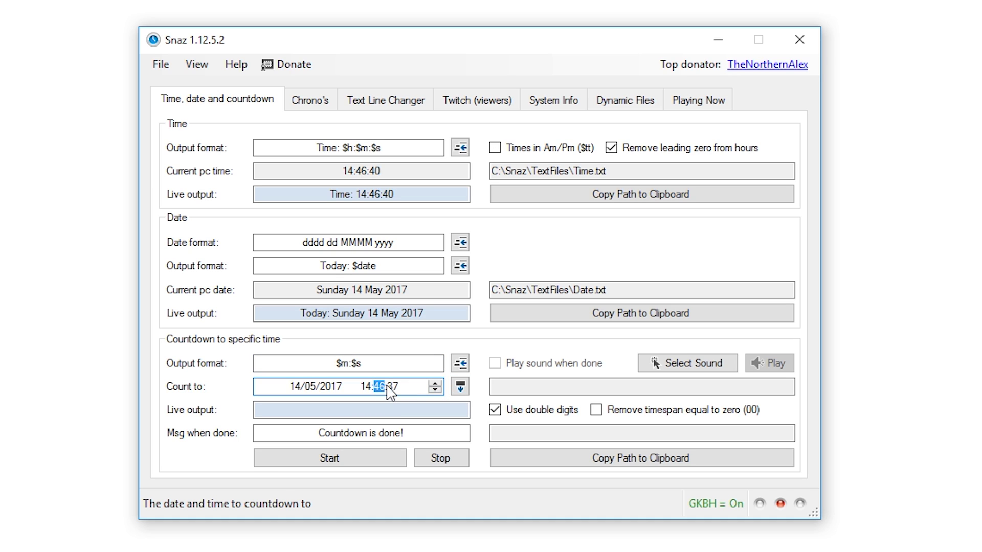
{"action": "type", "text": "55"}
{"action": "left_click", "coordinate": [381, 410]}
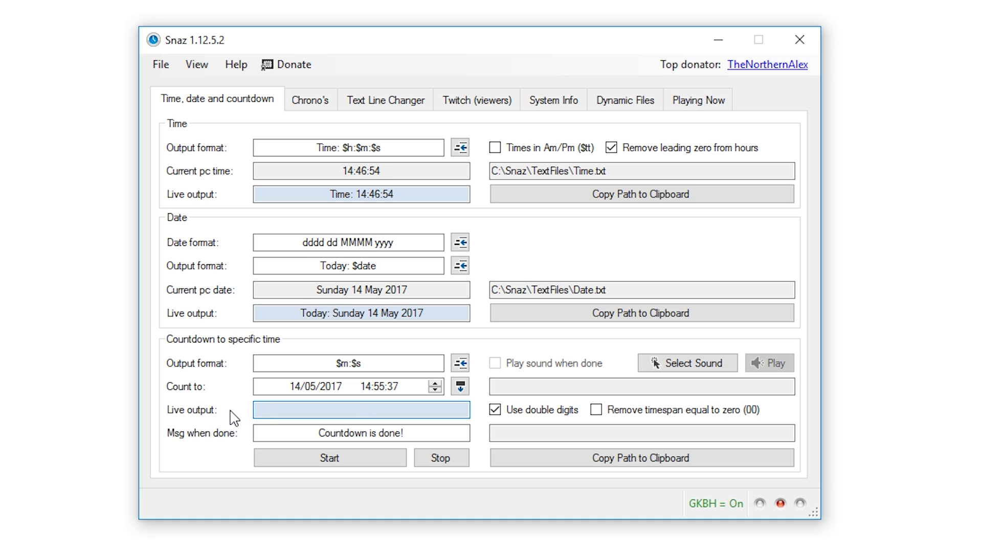
- Replace the 'Countdown is done!' message with 'Starting Now!'
{"action": "left_click", "coordinate": [282, 433]}
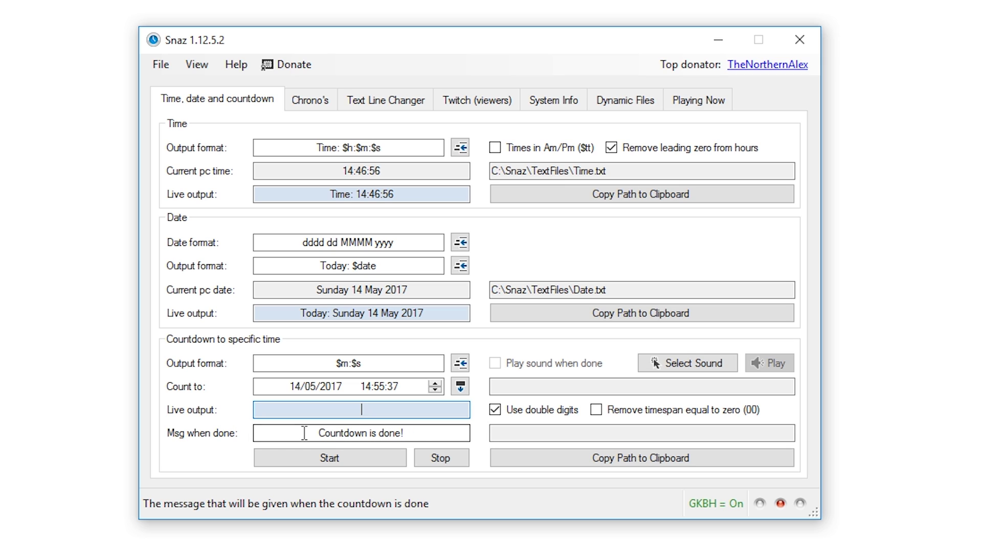
{"action": "left_click", "coordinate": [422, 434]}
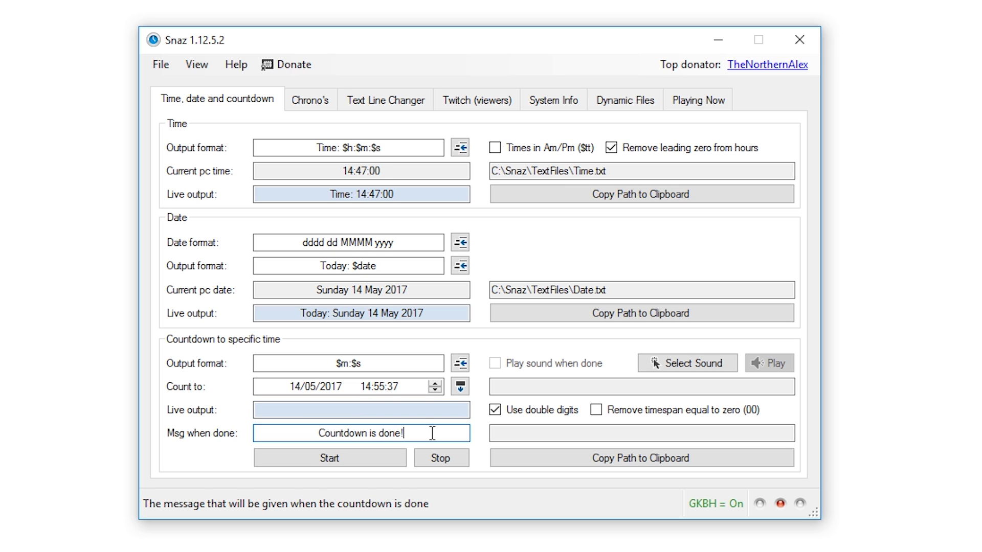
{"action": "left_click_drag", "start_coordinate": [432, 434], "coordinate": [323, 434]}
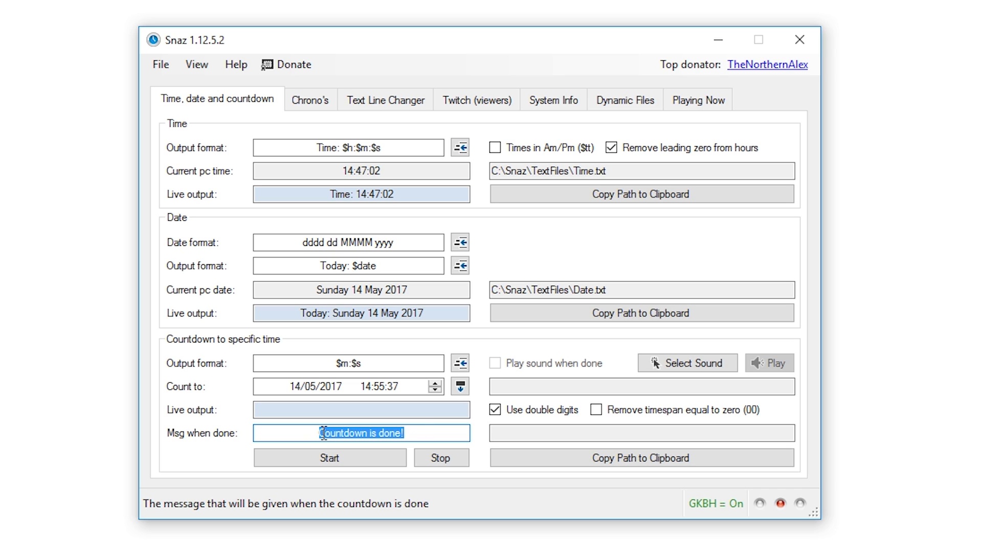
{"action": "type", "text": "Starting Now!"}
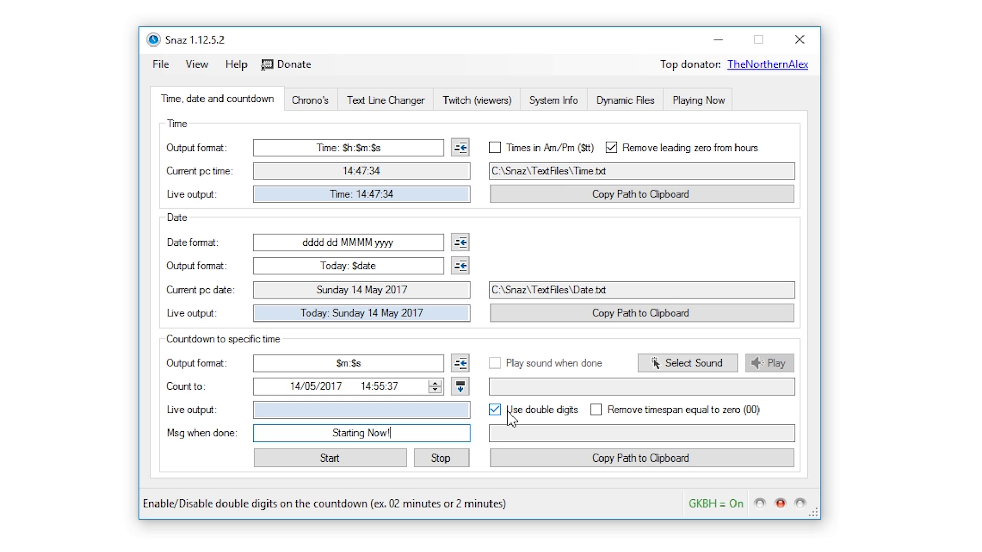
- Start the countdown with double digits kept on and Remove timespan equal to zero enabled
{"action": "left_click", "coordinate": [358, 462]}
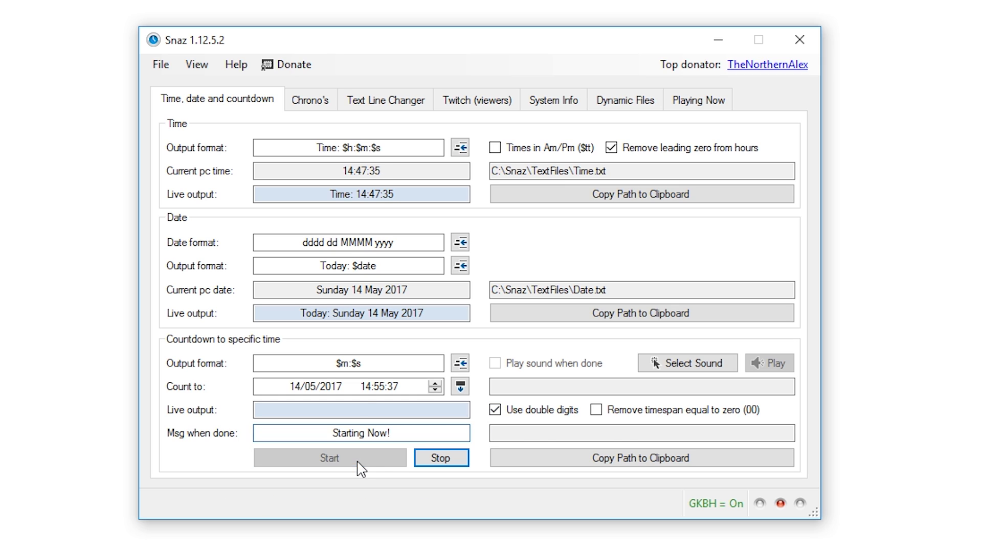
{"action": "left_click", "coordinate": [495, 411]}
{"action": "left_click", "coordinate": [495, 411]}
{"action": "left_click", "coordinate": [495, 411]}
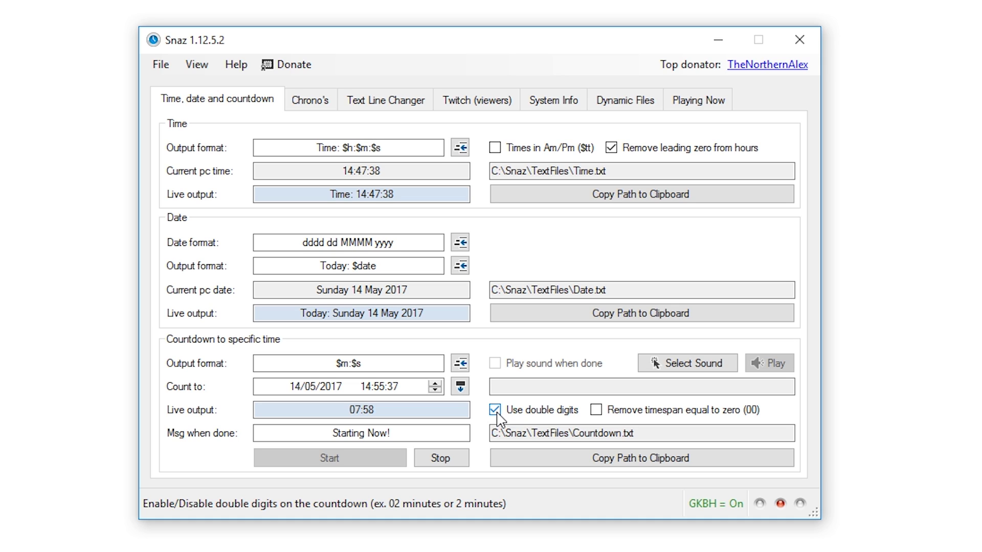
{"action": "left_click", "coordinate": [494, 411]}
{"action": "left_click", "coordinate": [596, 412]}
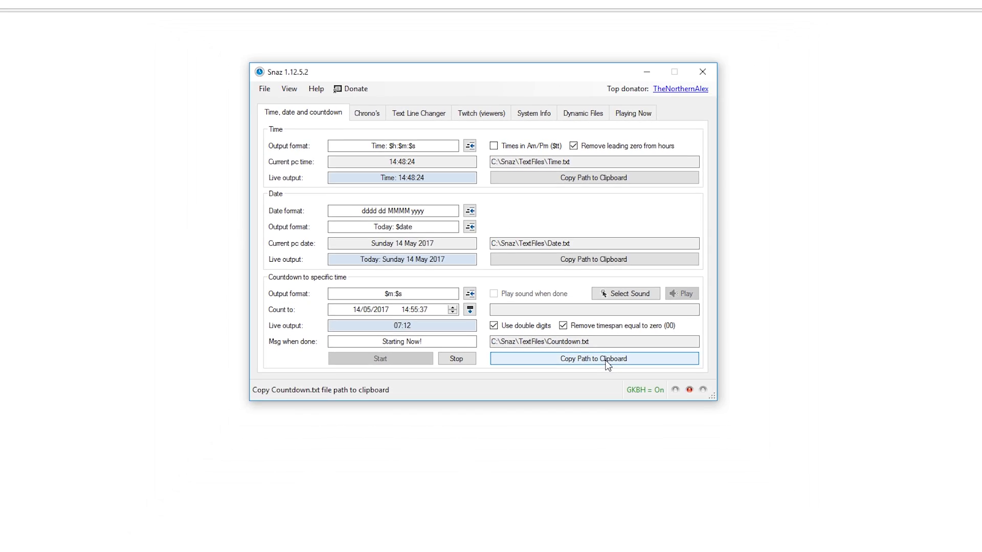
- Launch OBS Studio from Start search and add a scene named 'Countdown'
{"action": "key", "text": "super"}
{"action": "type", "text": "obs"}
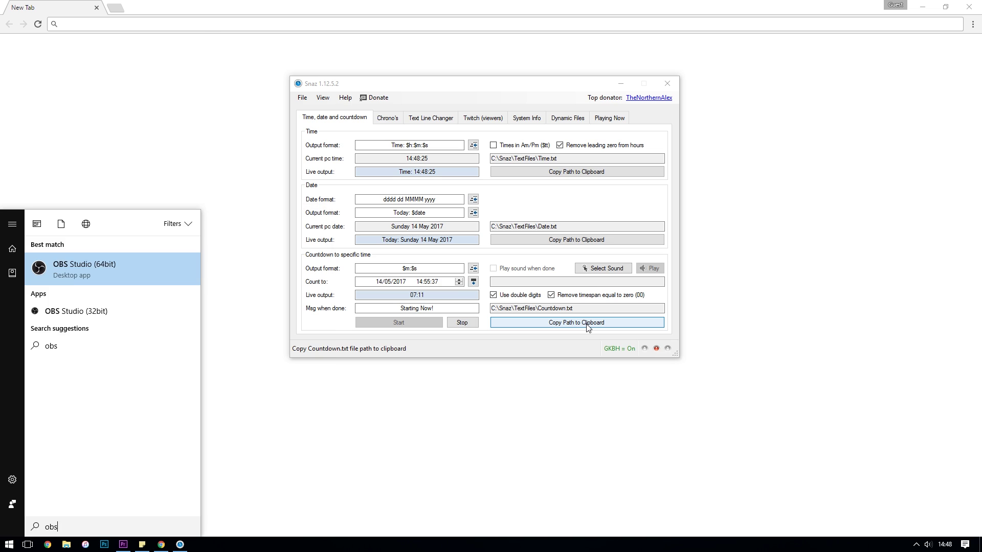
{"action": "key", "text": "Return"}
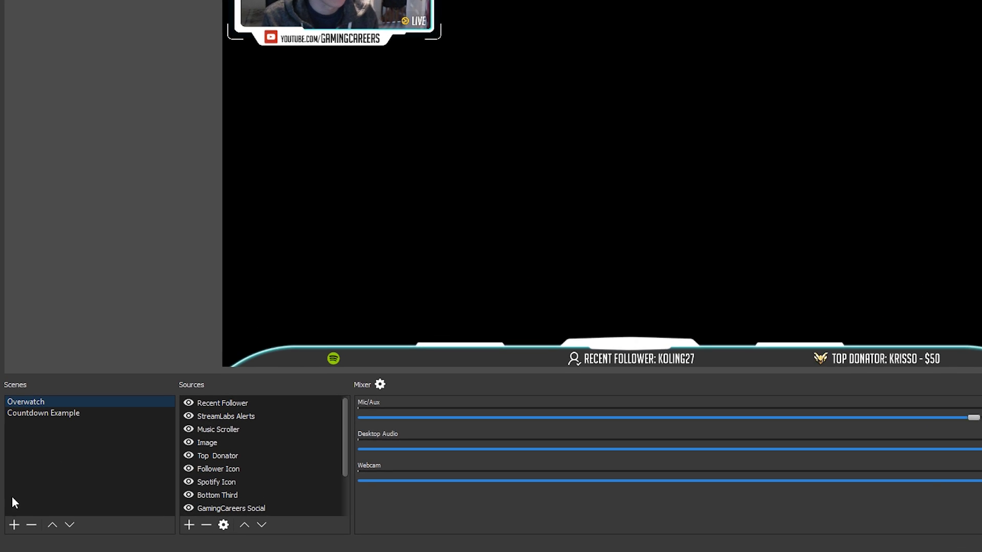
{"action": "left_click", "coordinate": [12, 512]}
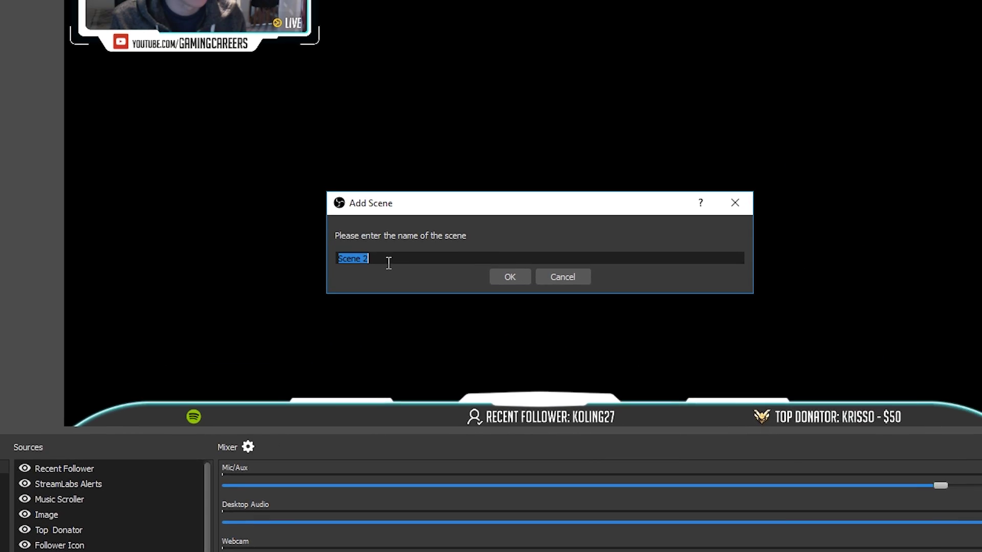
{"action": "type", "text": "Count"}
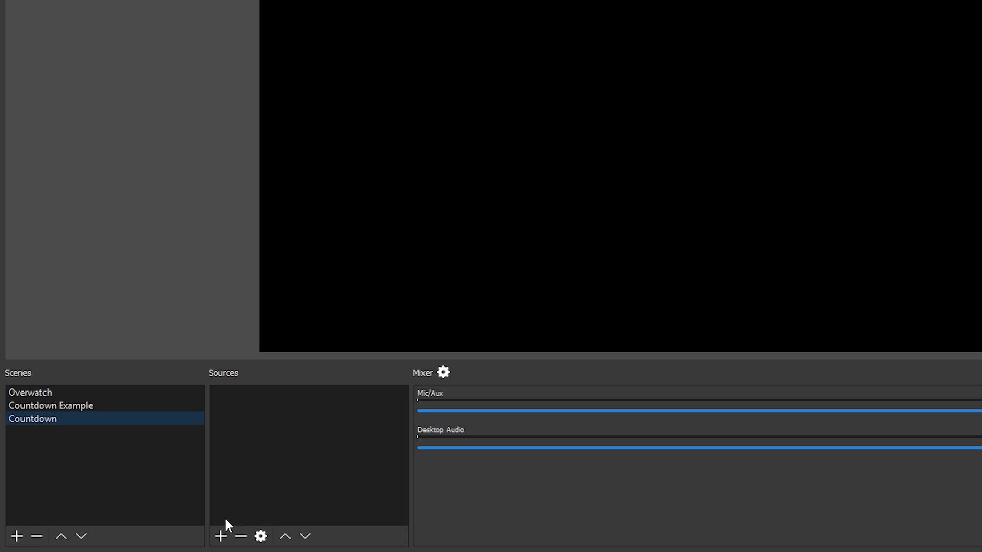
- Add a Text (GDI+) source named 'Countdown Text' to the scene
{"action": "left_click", "coordinate": [221, 536]}
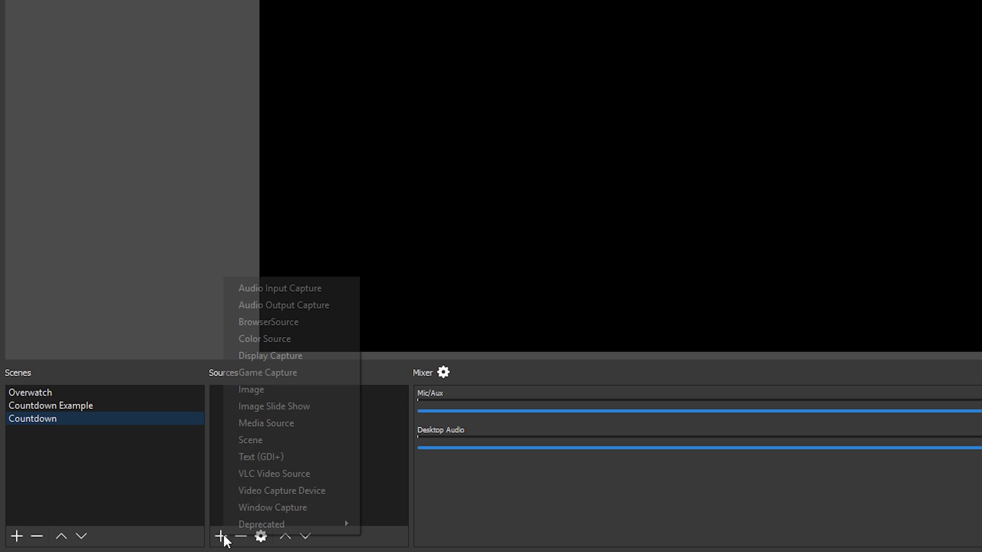
{"action": "left_click", "coordinate": [286, 461]}
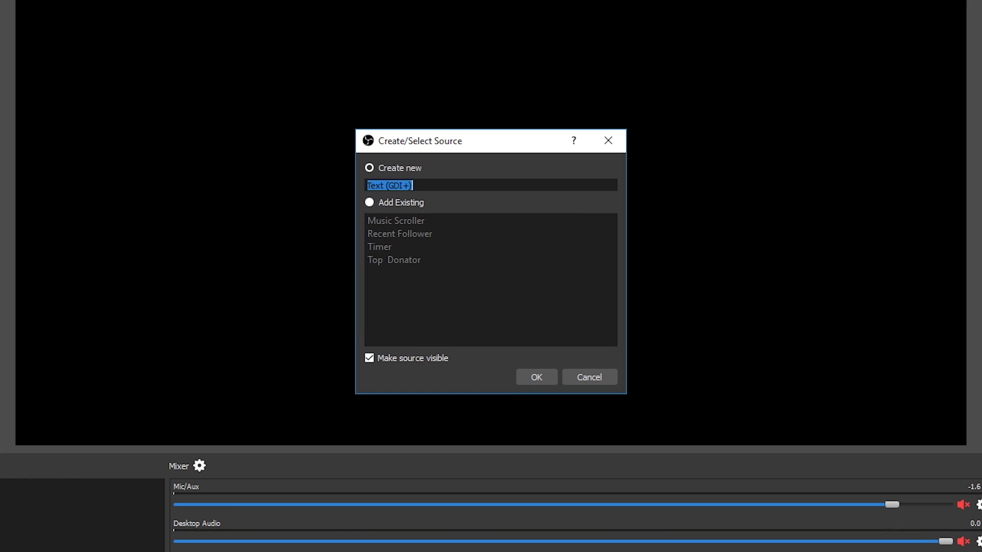
{"action": "type", "text": "Countdown Text"}
{"action": "key", "text": "Return"}
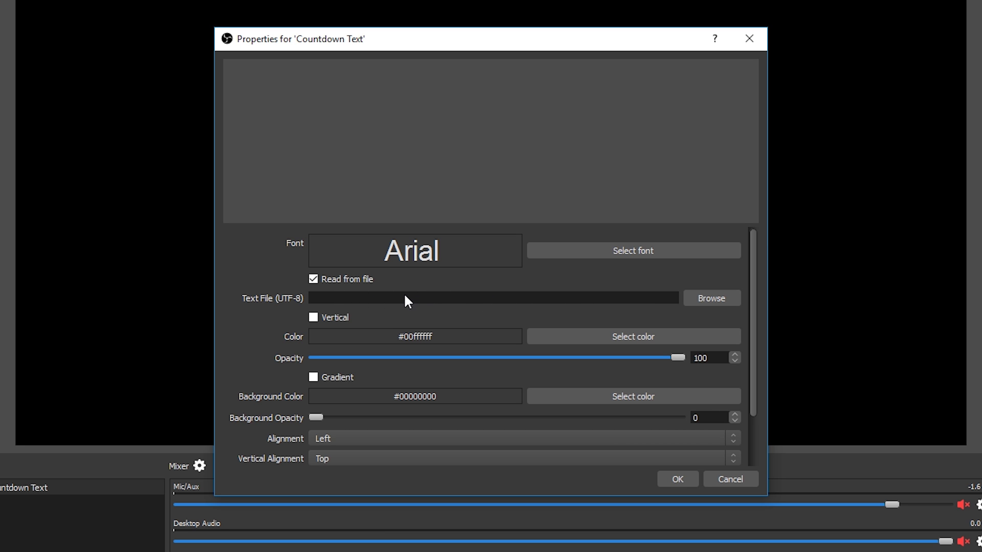
- Select C:\Snaz\TextFiles\Countdown.txt as the source's text file by pasting its path
{"action": "left_click", "coordinate": [707, 301]}
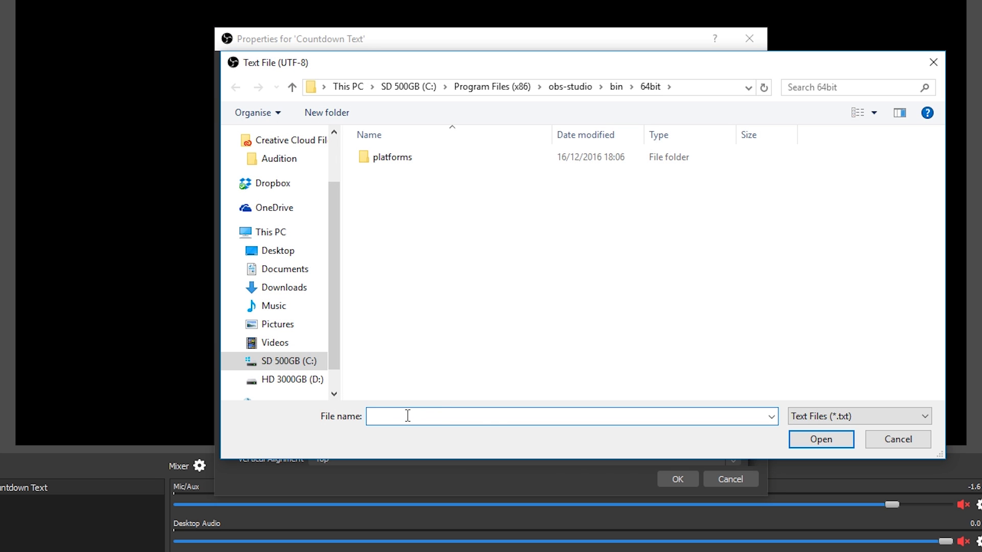
{"action": "type", "text": "C:\\Snaz\\TextFiles\\Countdown.txt"}
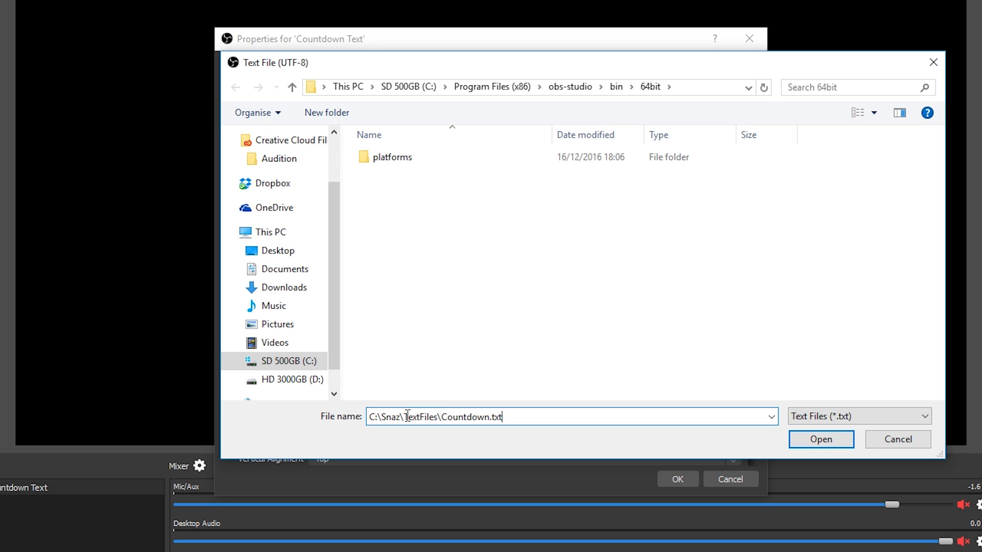
{"action": "left_click", "coordinate": [820, 439]}
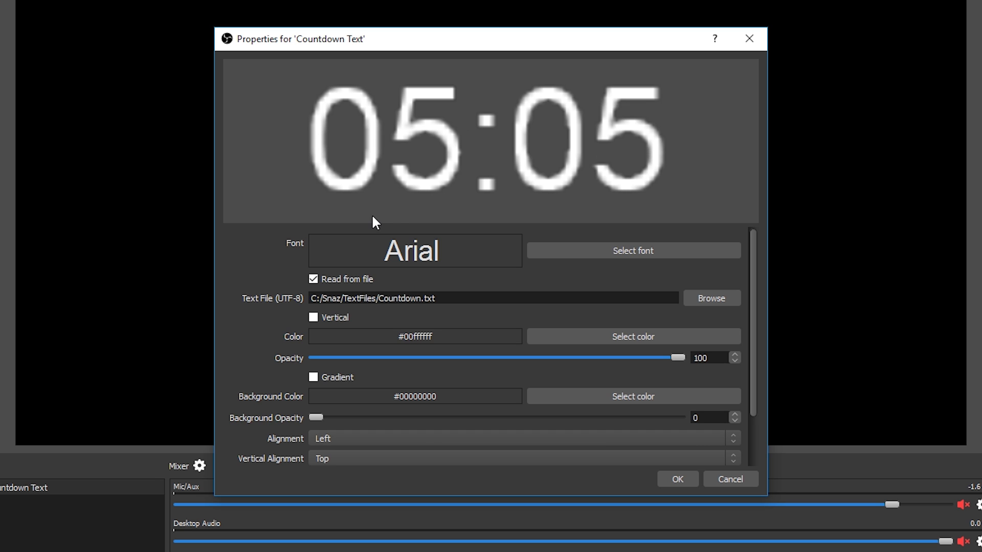
- Set the countdown text font to BigNoodleTitling, Normal style, size 200
{"action": "left_click", "coordinate": [698, 248]}
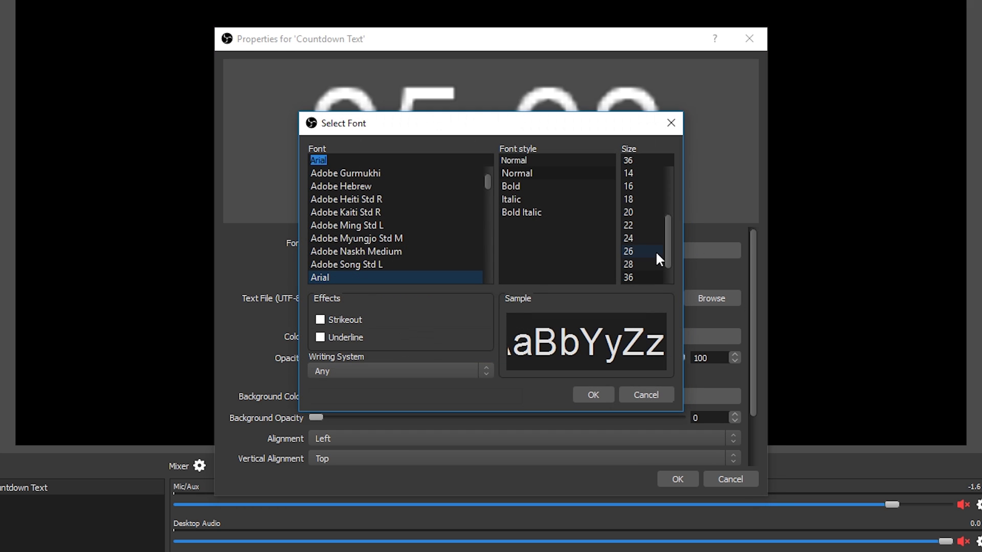
{"action": "left_click_drag", "start_coordinate": [487, 183], "coordinate": [490, 192]}
{"action": "left_click", "coordinate": [391, 264]}
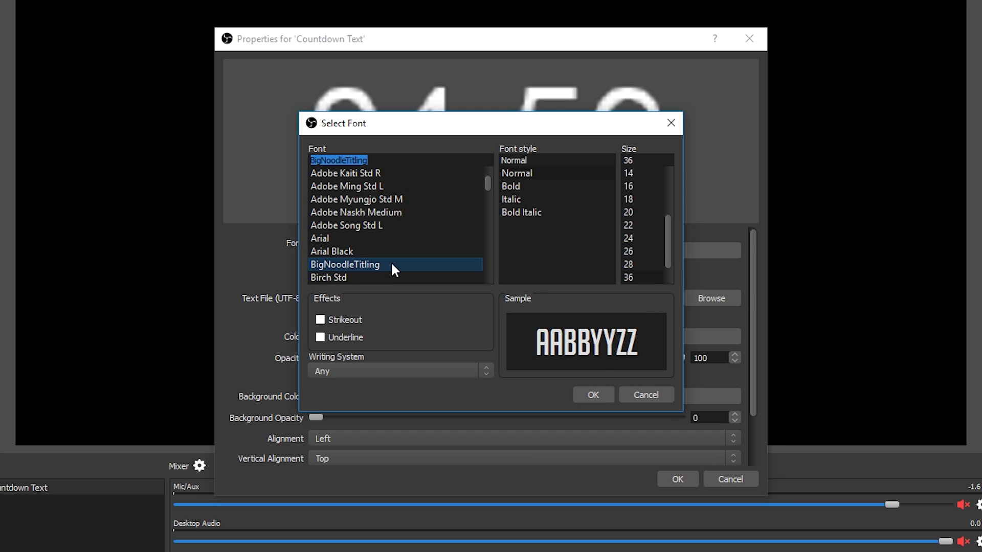
{"action": "left_click", "coordinate": [532, 174]}
{"action": "double_click", "coordinate": [615, 160]}
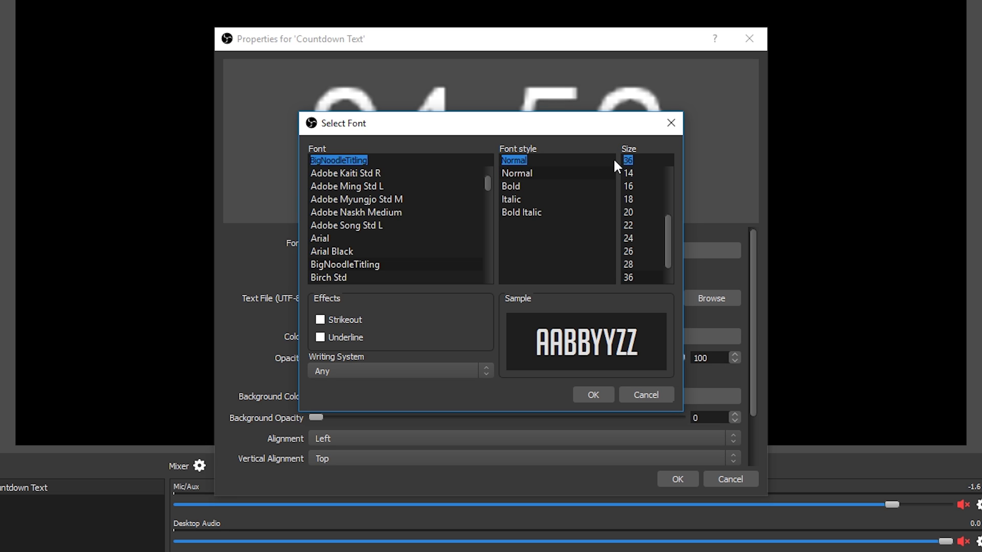
{"action": "type", "text": "200"}
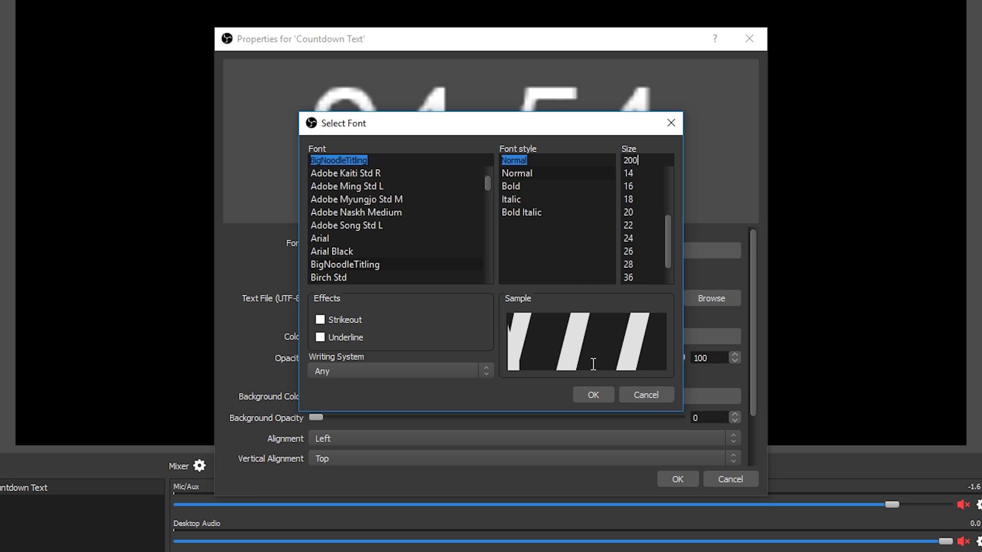
{"action": "left_click", "coordinate": [593, 395]}
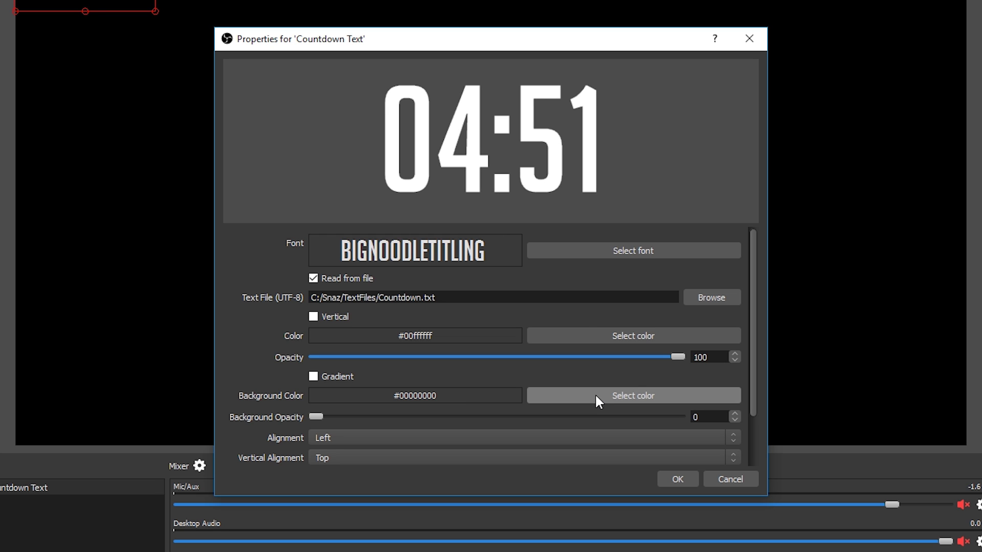
- Recheck the BigNoodleTitling size 200 font and confirm the Countdown Text properties
{"action": "left_click", "coordinate": [656, 253]}
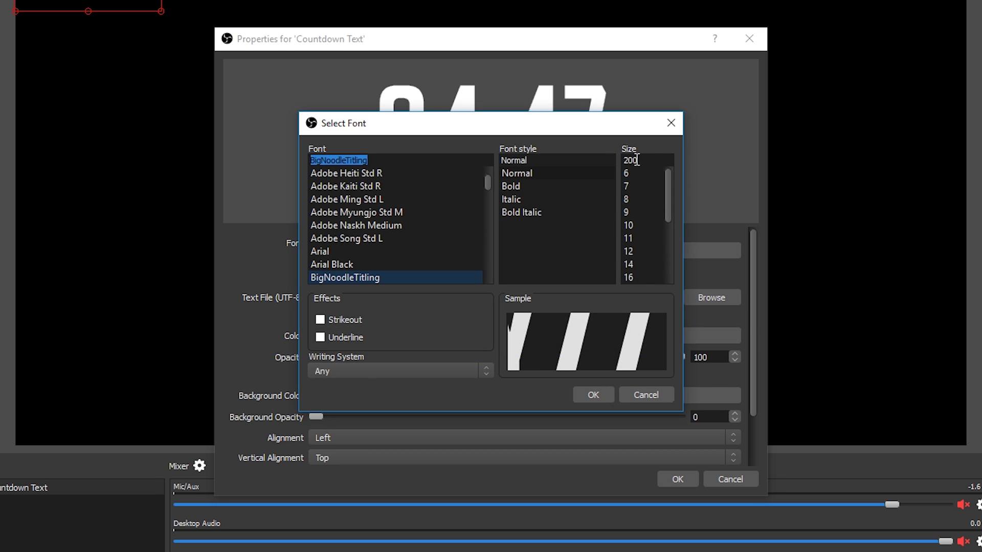
{"action": "double_click", "coordinate": [637, 160]}
{"action": "left_click", "coordinate": [650, 158]}
{"action": "left_click_drag", "start_coordinate": [654, 158], "coordinate": [618, 158]}
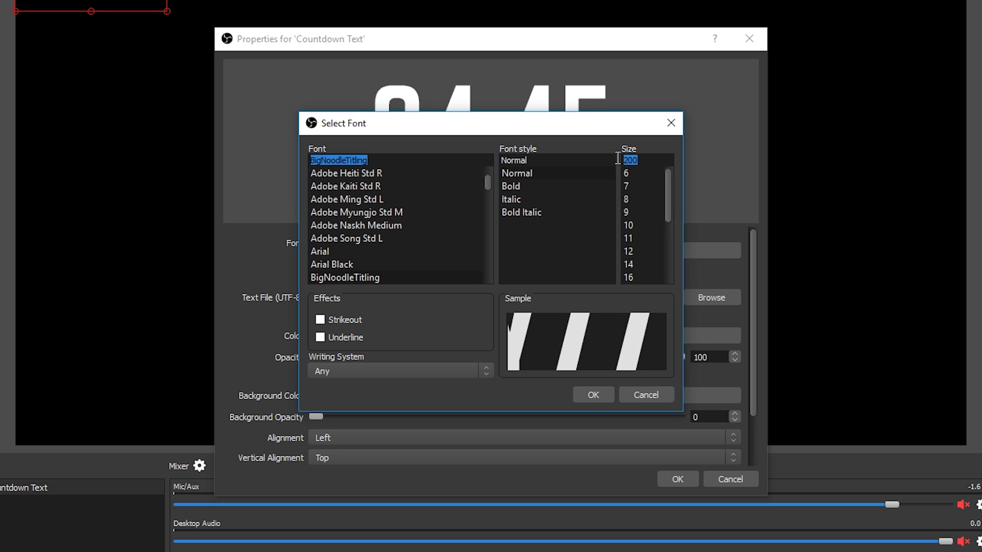
{"action": "left_click", "coordinate": [648, 158]}
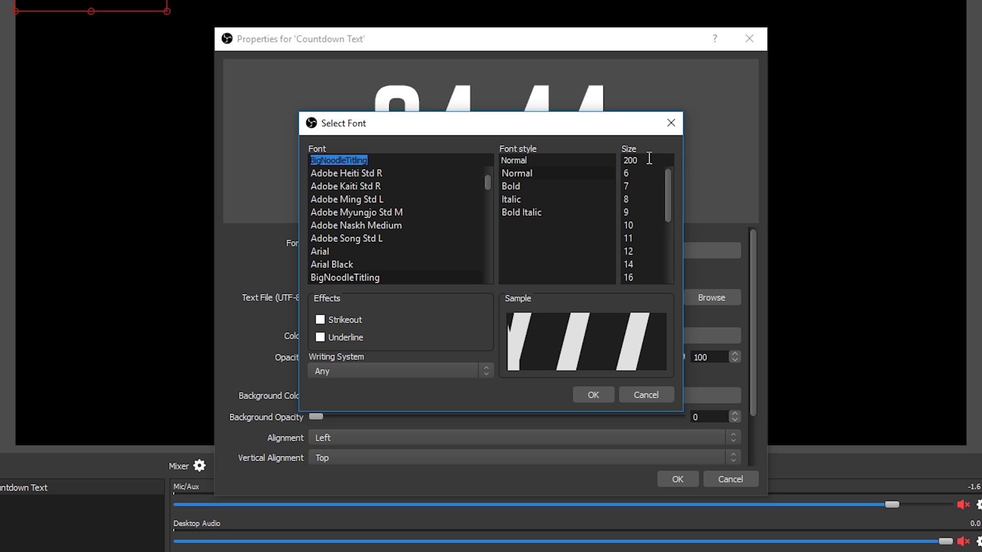
{"action": "left_click", "coordinate": [593, 395]}
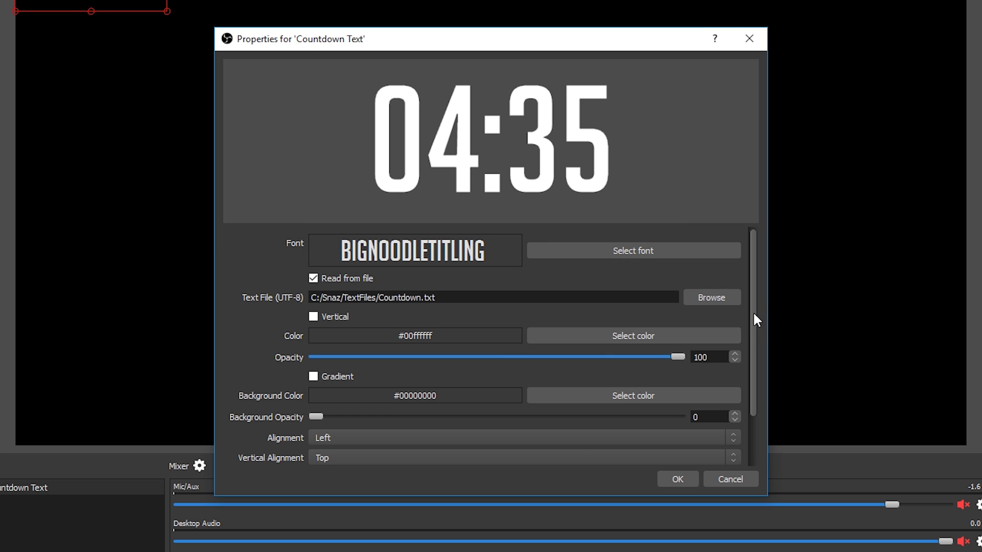
{"action": "left_click_drag", "start_coordinate": [754, 329], "coordinate": [754, 355]}
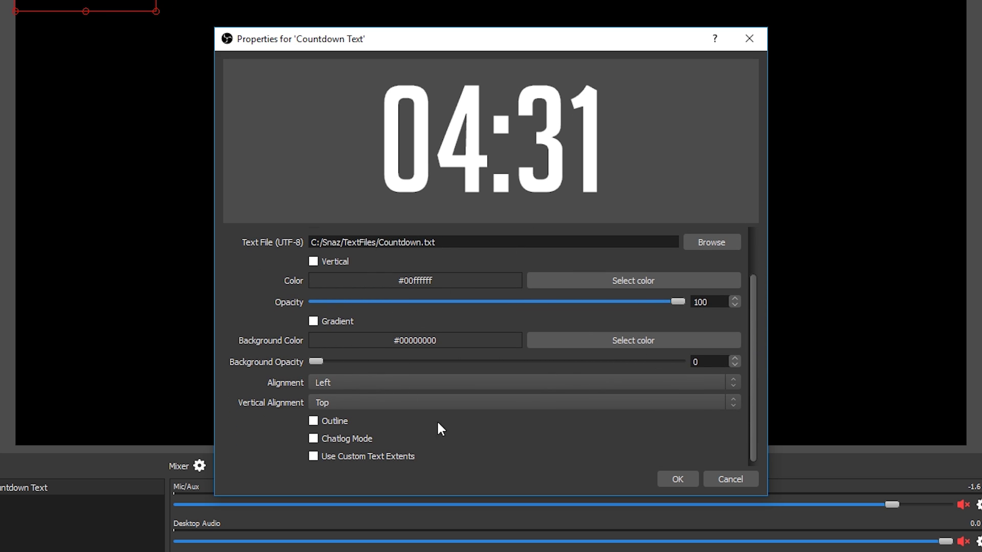
{"action": "left_click", "coordinate": [677, 479]}
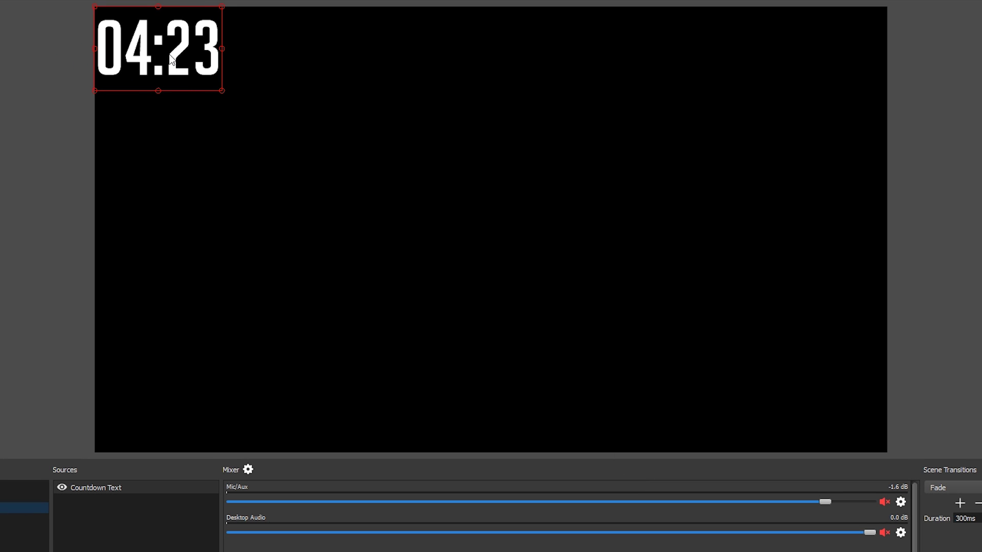
- Drag the countdown text to the canvas centre and deselect it
{"action": "left_click_drag", "start_coordinate": [179, 53], "coordinate": [515, 255]}
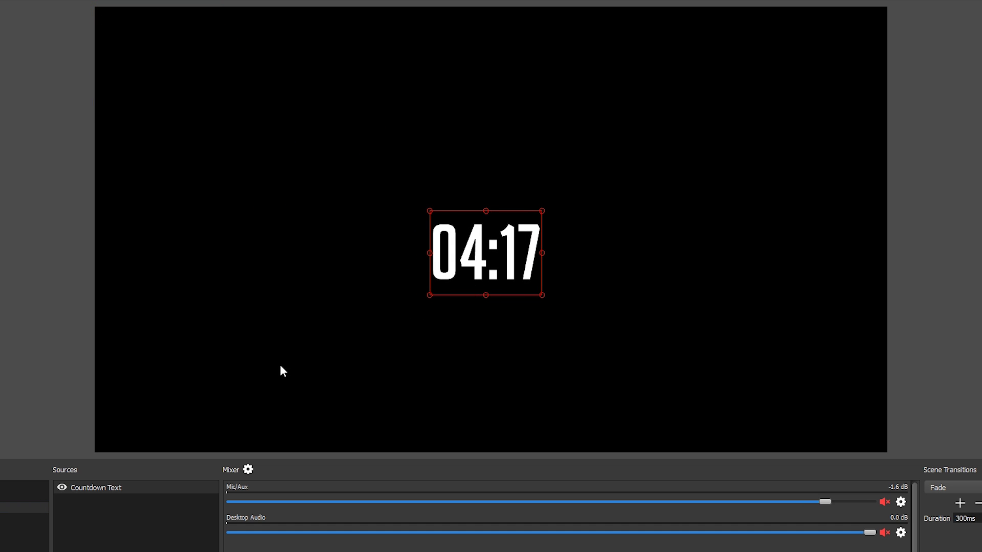
{"action": "left_click", "coordinate": [24, 355]}
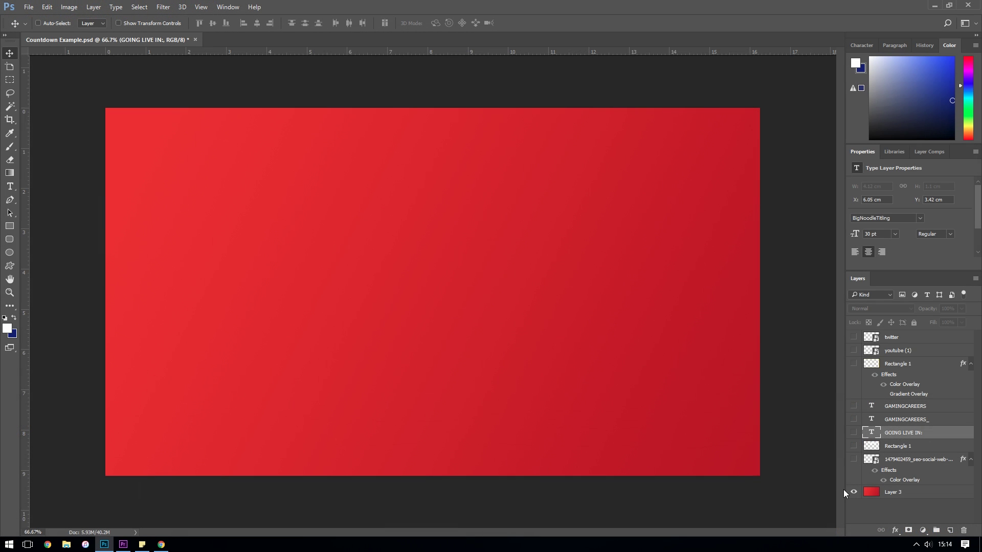
- Show the headset, GAMINGCAREERS.NET banner, GOING LIVE IN:, both handles, grey border, YouTube and Twitter layers
{"action": "left_click", "coordinate": [854, 459]}
{"action": "left_click", "coordinate": [853, 446]}
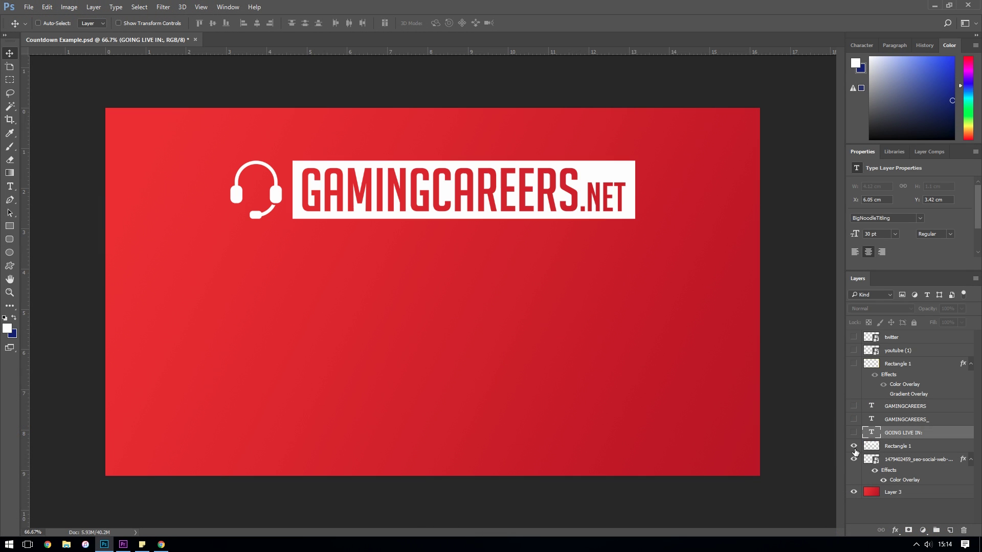
{"action": "left_click", "coordinate": [854, 433]}
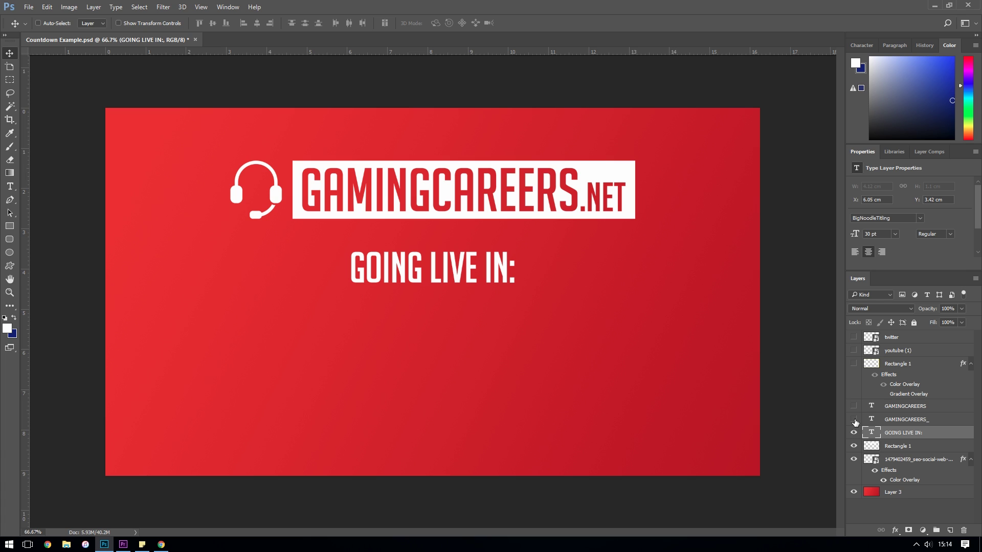
{"action": "left_click", "coordinate": [854, 420]}
{"action": "left_click", "coordinate": [853, 406]}
{"action": "left_click", "coordinate": [853, 363]}
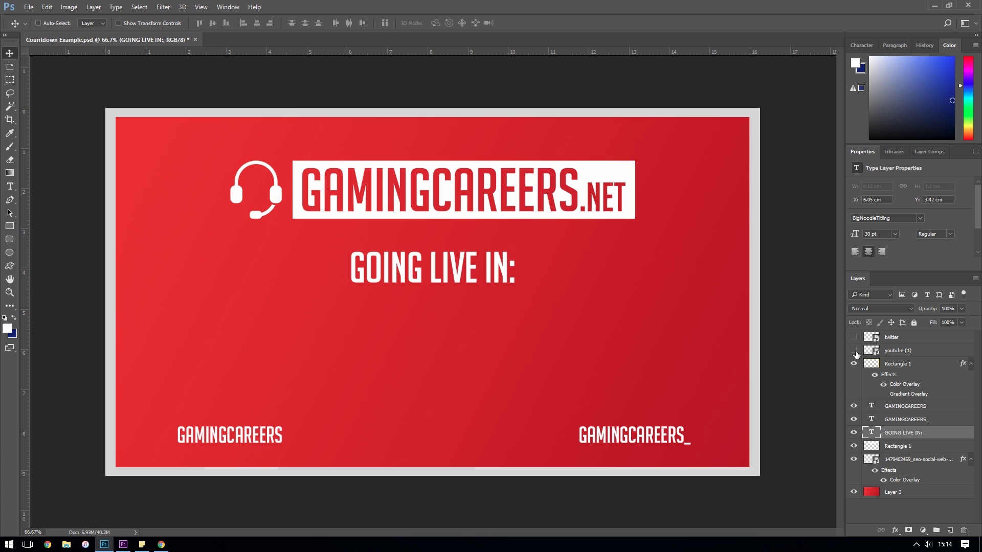
{"action": "left_click", "coordinate": [853, 351]}
{"action": "left_click", "coordinate": [853, 337]}
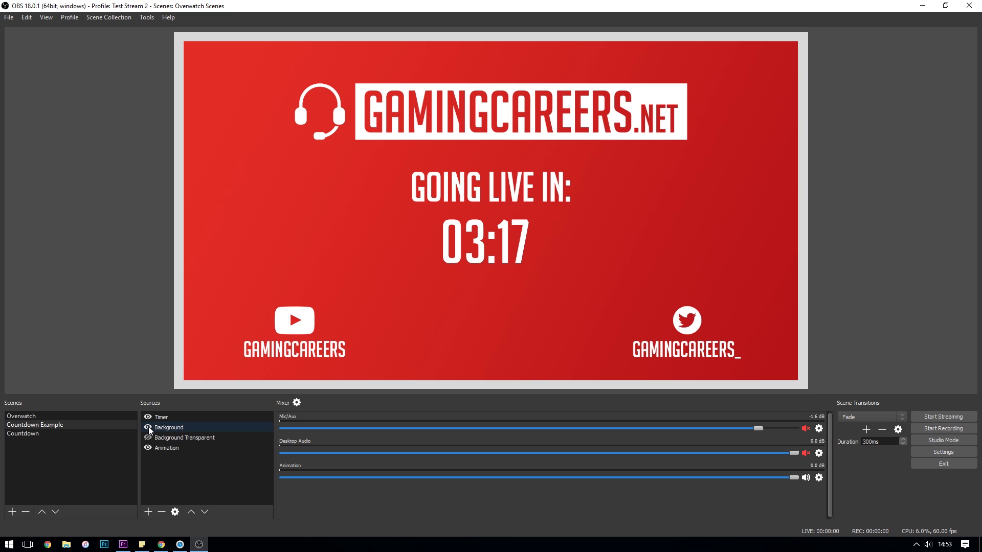
- Hide the red Background source and select the Background Transparent source
{"action": "left_click", "coordinate": [148, 428]}
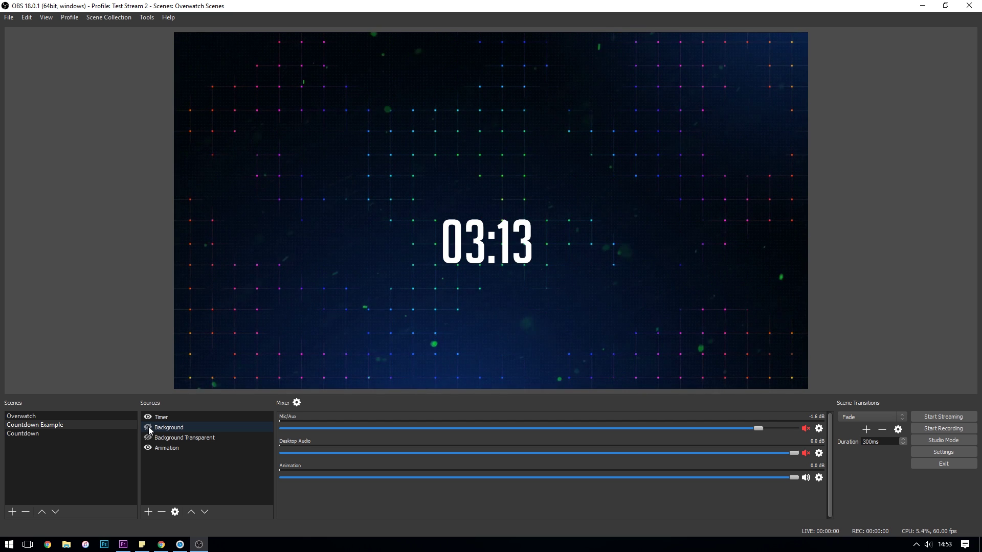
{"action": "left_click", "coordinate": [149, 438]}
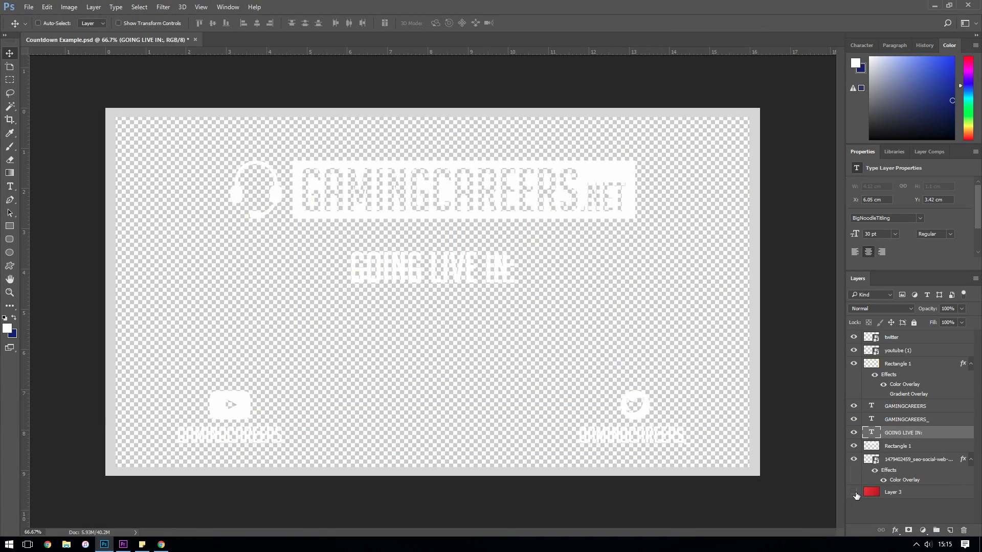
- Toggle the red Layer 3 on and back off, leaving it hidden
{"action": "left_click", "coordinate": [854, 493]}
{"action": "left_click", "coordinate": [854, 492]}
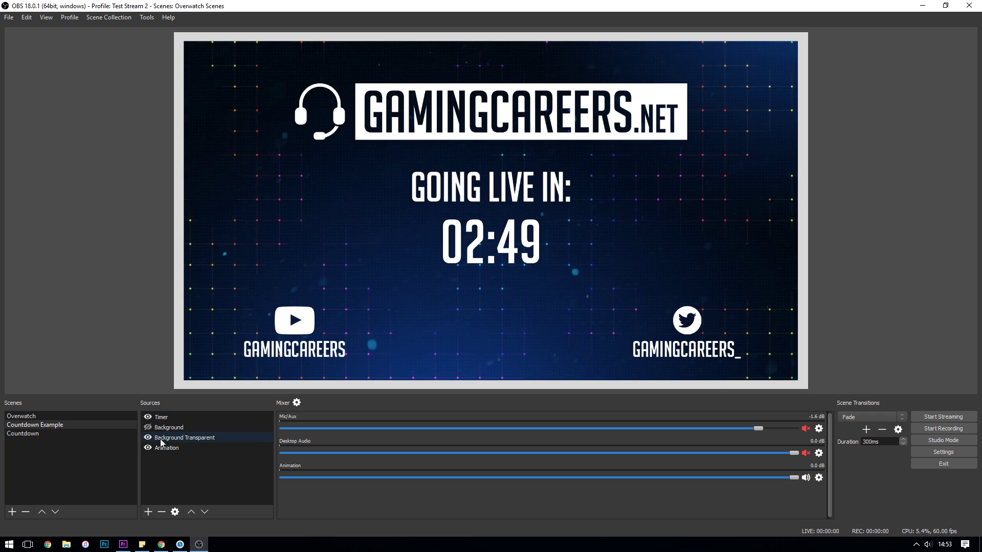
{"action": "left_click", "coordinate": [180, 544]}
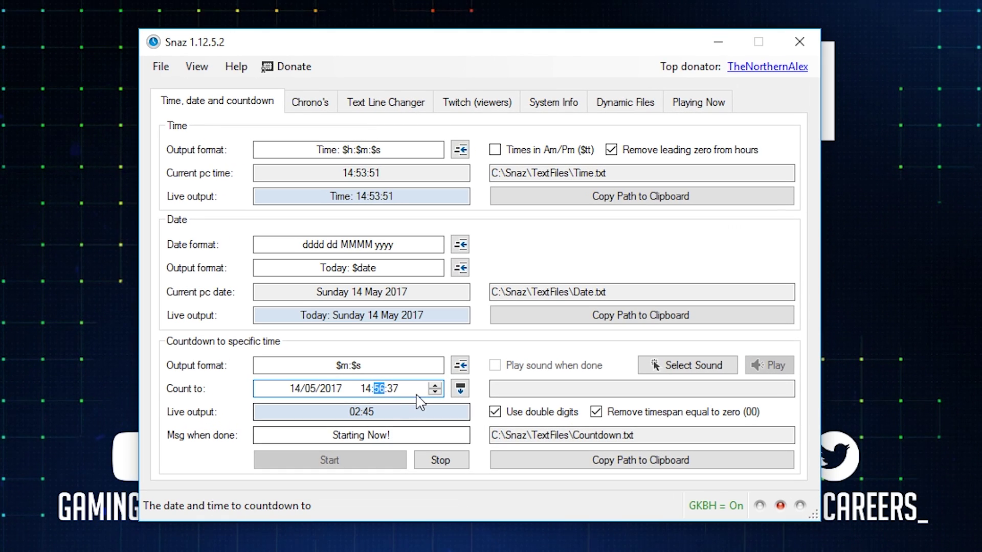
{"action": "left_click", "coordinate": [434, 282]}
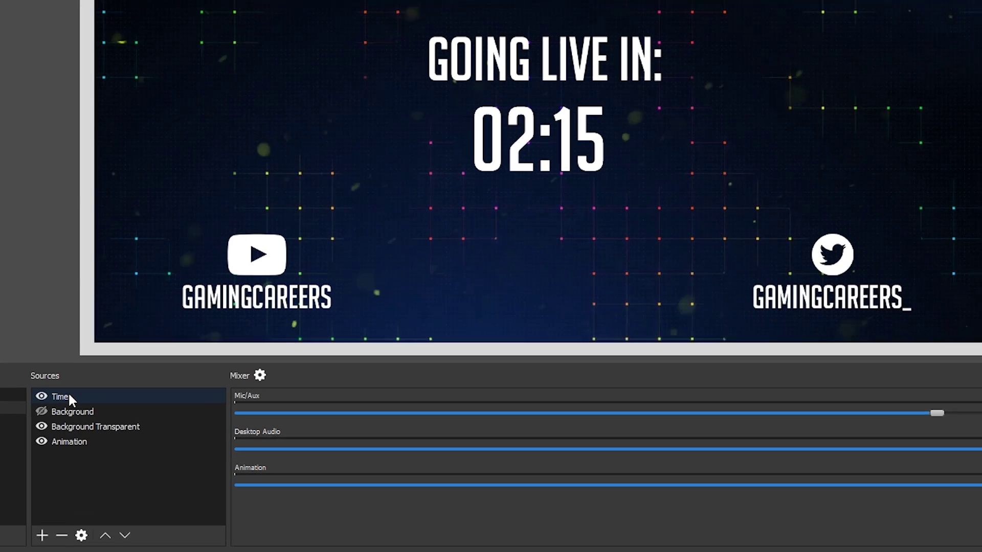
- Center the Timer source on screen, nudge it two steps down beneath GOING LIVE IN:, then deselect
{"action": "left_click", "coordinate": [170, 417]}
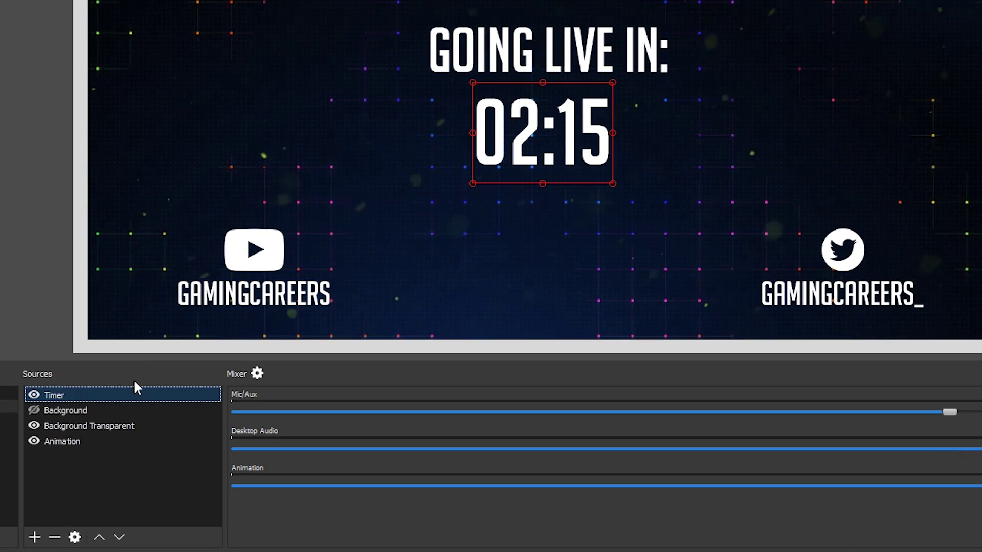
{"action": "right_click", "coordinate": [526, 134]}
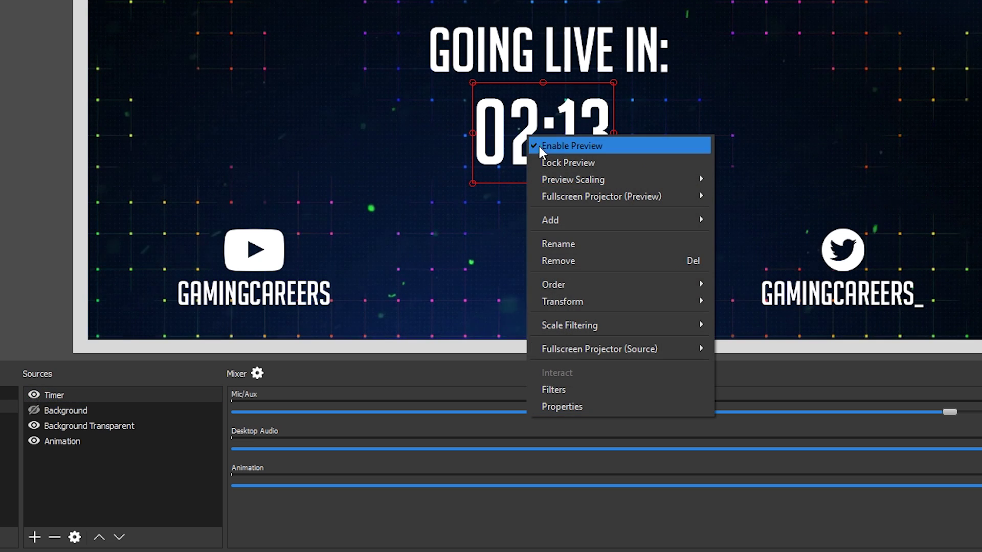
{"action": "mouse_move", "coordinate": [599, 300]}
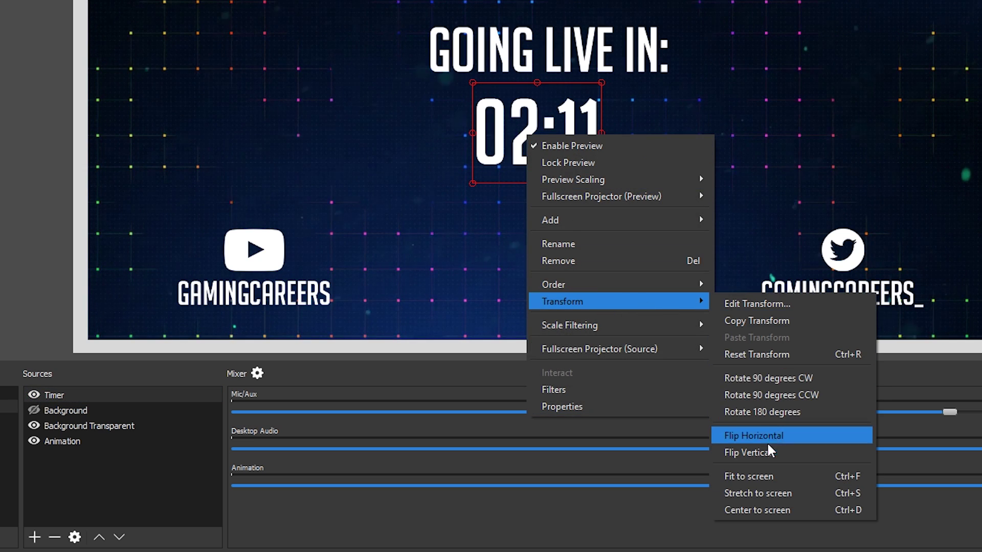
{"action": "left_click", "coordinate": [780, 508]}
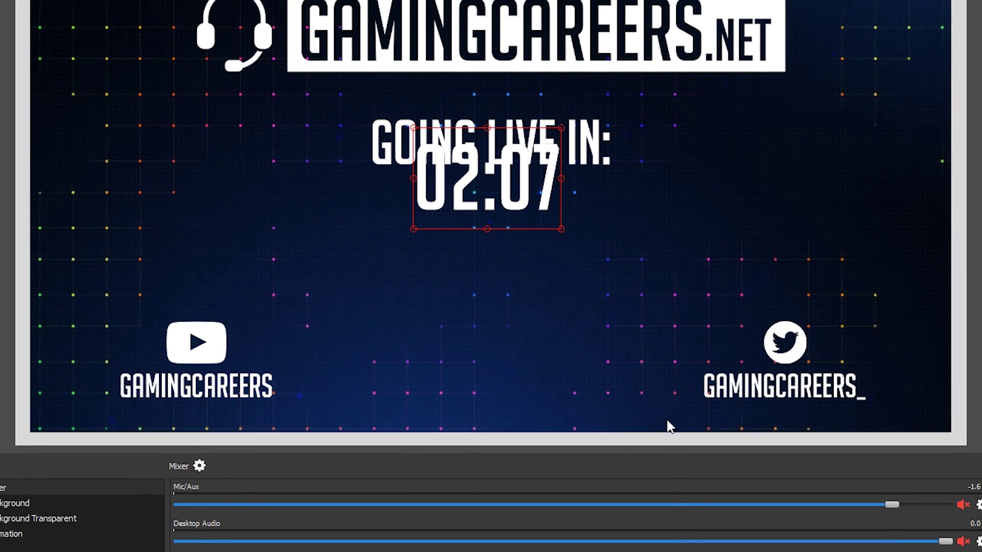
{"action": "key", "text": "Down"}
{"action": "key", "text": "Down"}
{"action": "key", "text": "Down"}
{"action": "key", "text": "Down"}
{"action": "key", "text": "Down"}
{"action": "key", "text": "Down"}
{"action": "key", "text": "Down"}
{"action": "key", "text": "Down"}
{"action": "key", "text": "Down"}
{"action": "key", "text": "Down"}
{"action": "key", "text": "Down"}
{"action": "key", "text": "Down"}
{"action": "key", "text": "Down"}
{"action": "key", "text": "Down"}
{"action": "key", "text": "Down"}
{"action": "key", "text": "Down"}
{"action": "key", "text": "Down"}
{"action": "key", "text": "Down"}
{"action": "key", "text": "Down"}
{"action": "key", "text": "Down"}
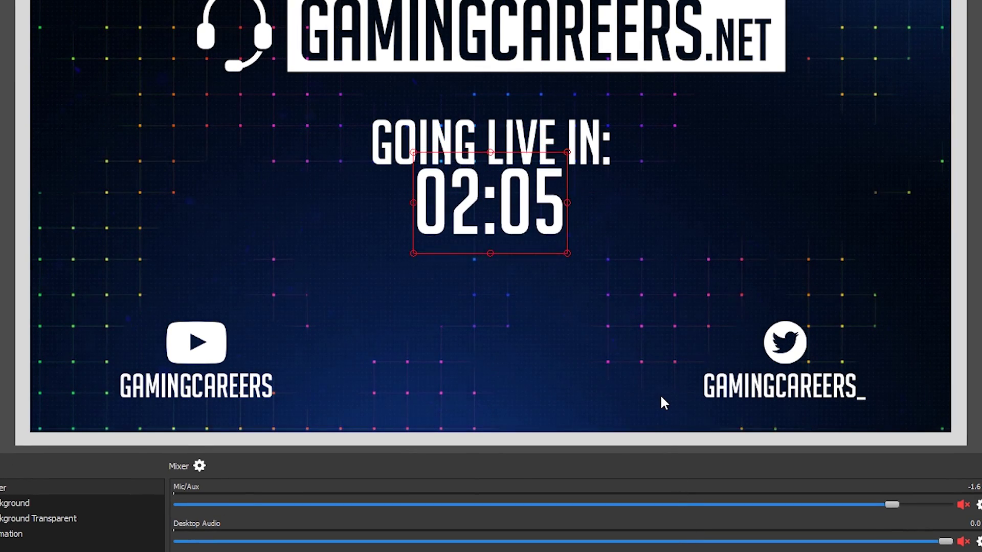
{"action": "key", "text": "Down"}
{"action": "key", "text": "Down"}
{"action": "key", "text": "Down"}
{"action": "key", "text": "Down"}
{"action": "key", "text": "Down"}
{"action": "key", "text": "Down"}
{"action": "key", "text": "Down"}
{"action": "key", "text": "Down"}
{"action": "key", "text": "Down"}
{"action": "key", "text": "Down"}
{"action": "key", "text": "Down"}
{"action": "key", "text": "Down"}
{"action": "key", "text": "Down"}
{"action": "key", "text": "Down"}
{"action": "key", "text": "Down"}
{"action": "key", "text": "Down"}
{"action": "key", "text": "Down"}
{"action": "key", "text": "Down"}
{"action": "key", "text": "Down"}
{"action": "key", "text": "Down"}
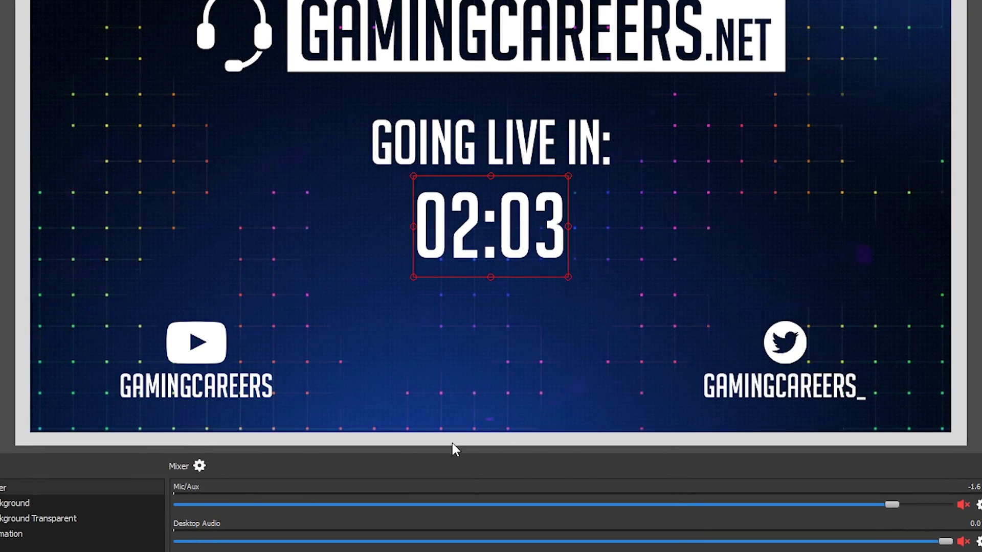
{"action": "left_click", "coordinate": [82, 550]}
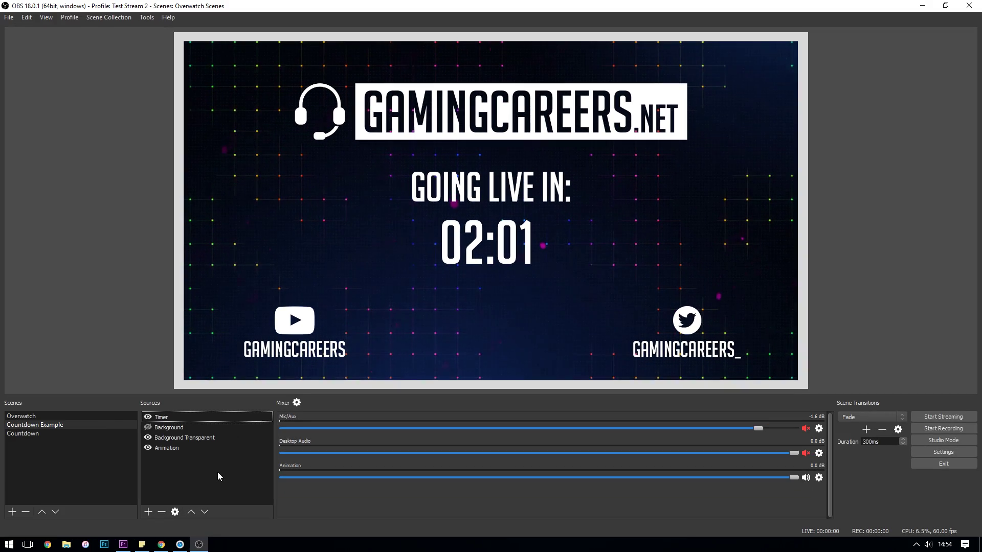
- Switch to Snaz and show its Chrono's page with the Chrono Down and Chrono Up timers
{"action": "left_click", "coordinate": [180, 544]}
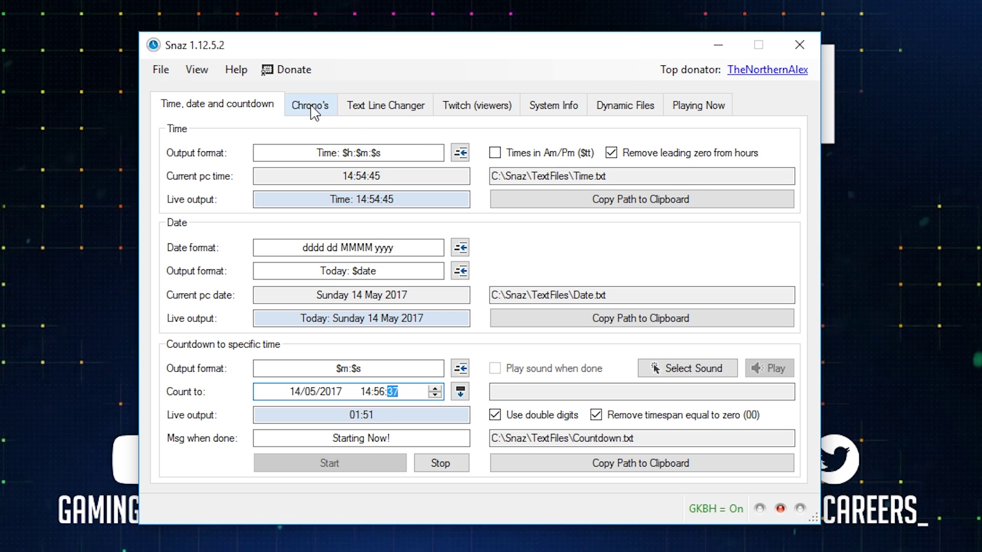
{"action": "left_click", "coordinate": [305, 117]}
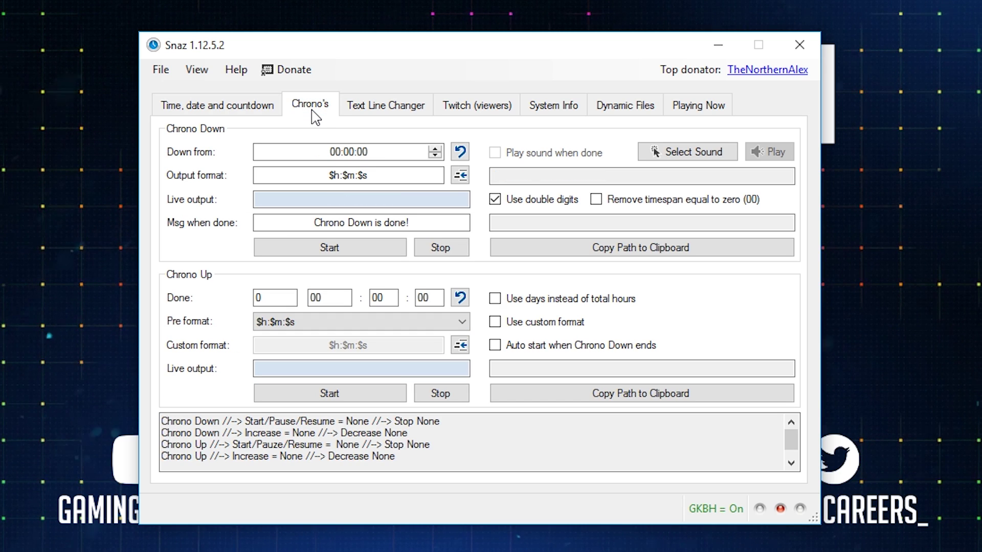